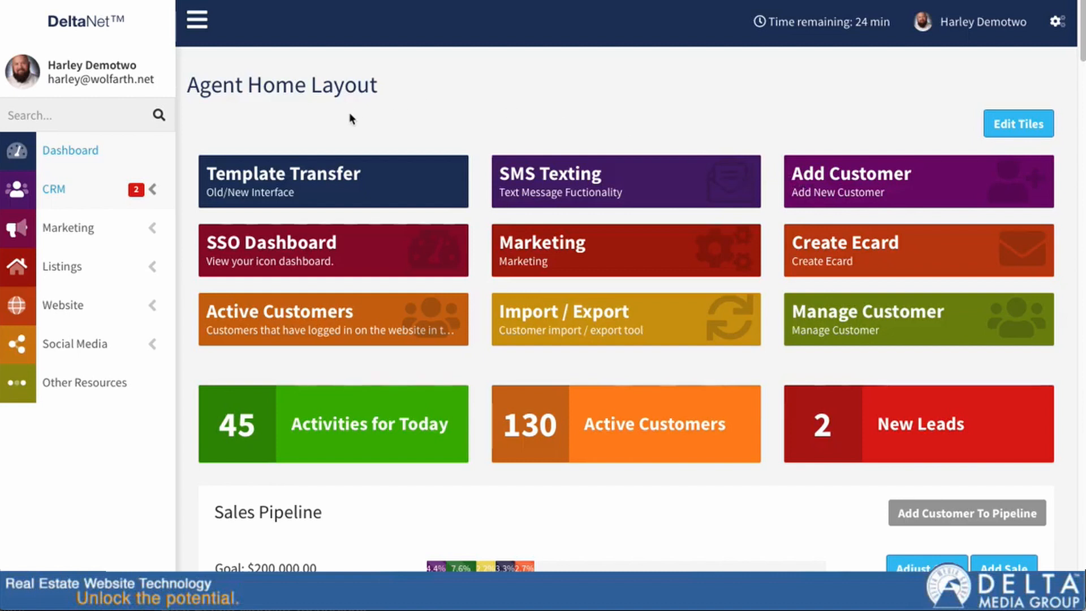
Step: Try a sidebar search for 'blast', then open the Marketing Dashboard from the Marketing section
click(148, 229)
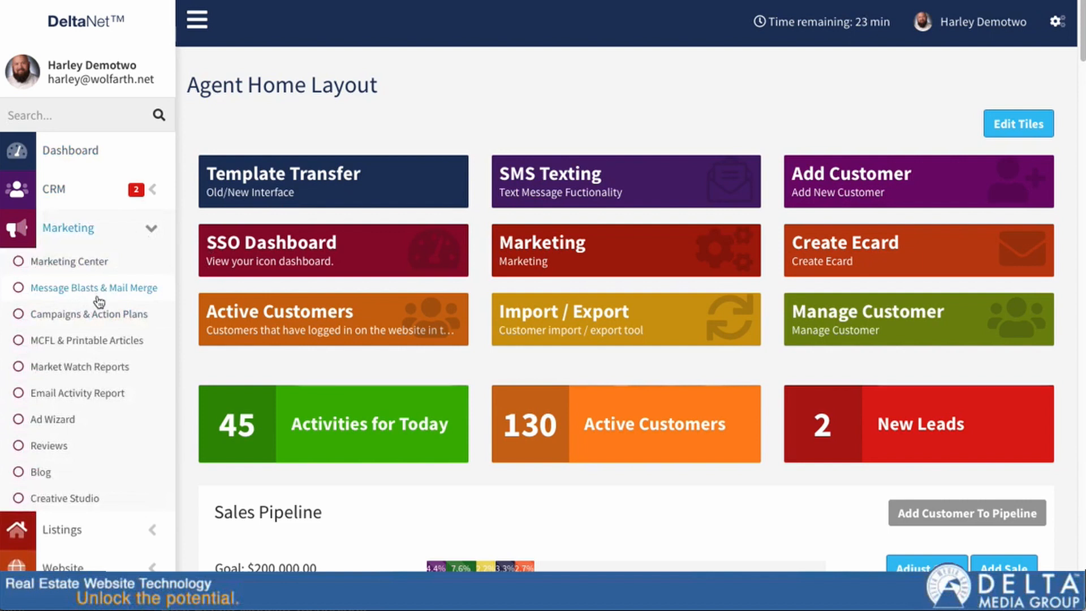
click(74, 115)
text(blast)
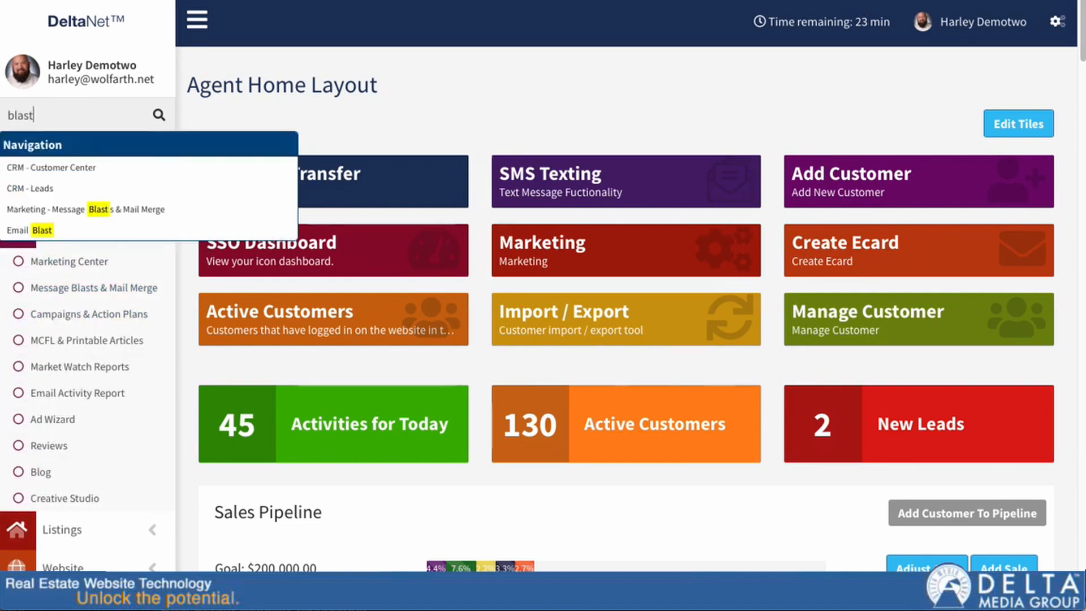
click(96, 226)
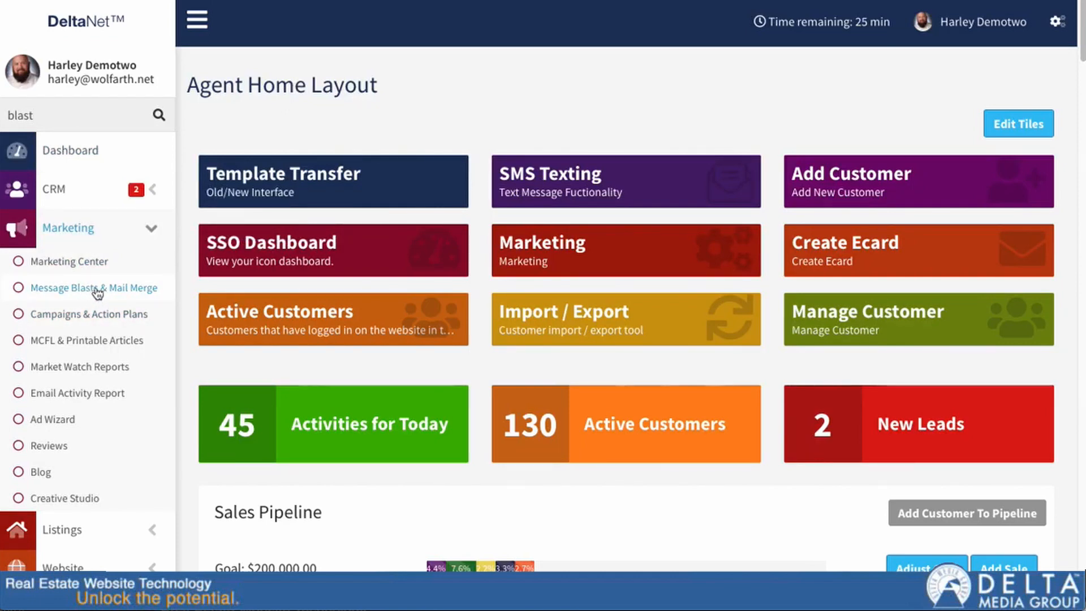
click(61, 223)
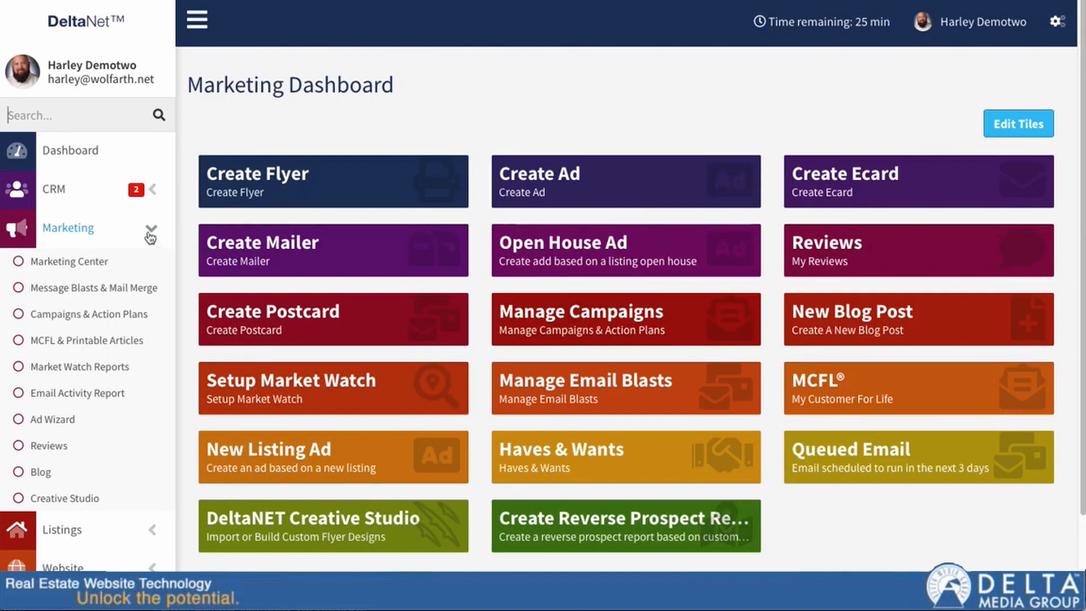
Step: Open Message Blasts & Mail Merge and review its Email Blast, Mail Merge and SMS Blast options
click(89, 289)
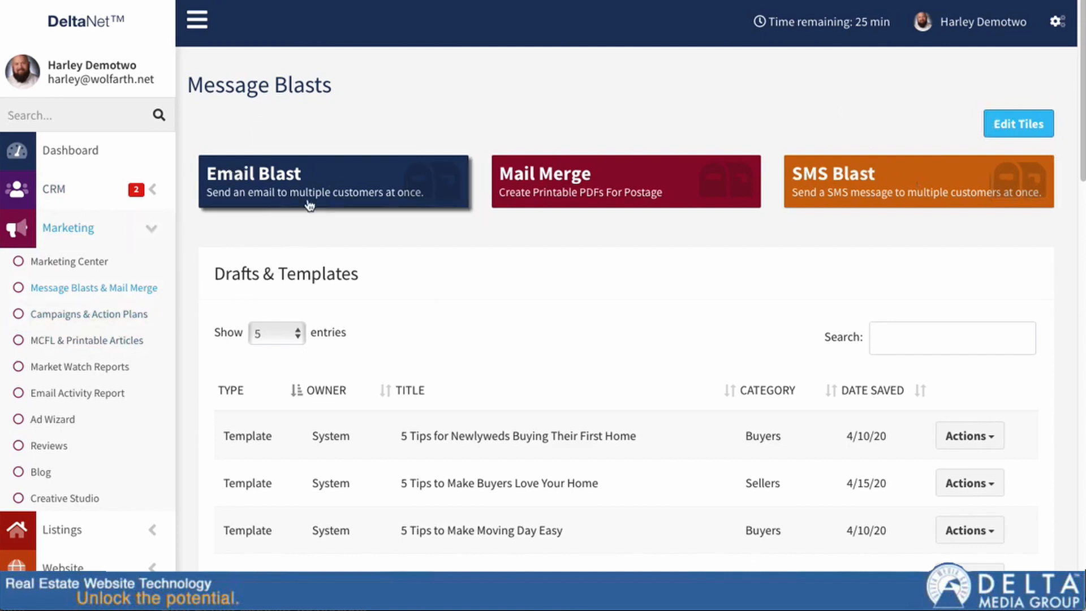
scroll(495, 323, down, 5)
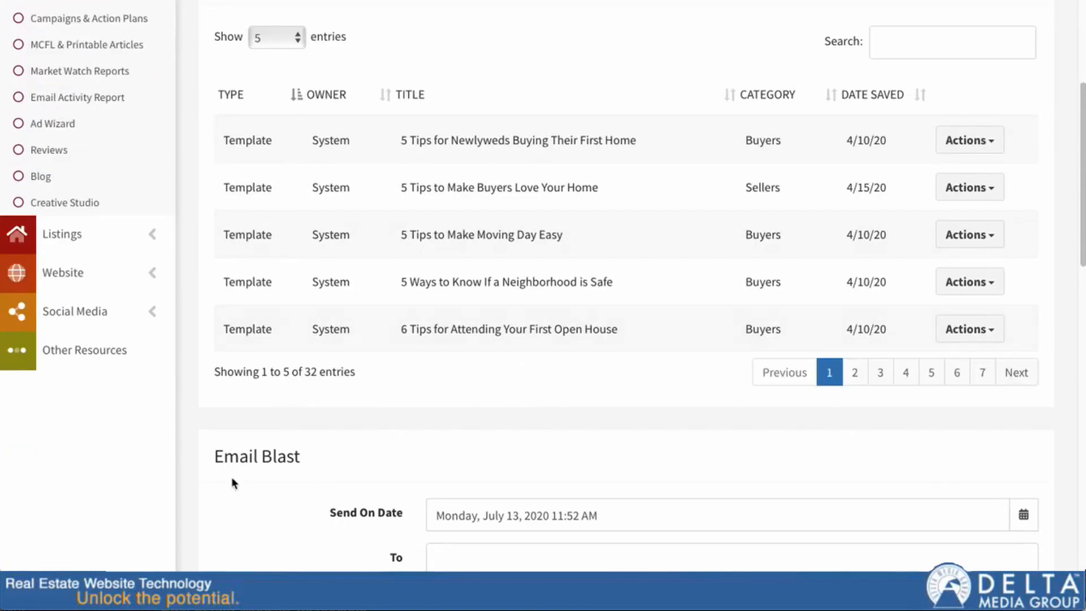
scroll(630, 347, up, 3)
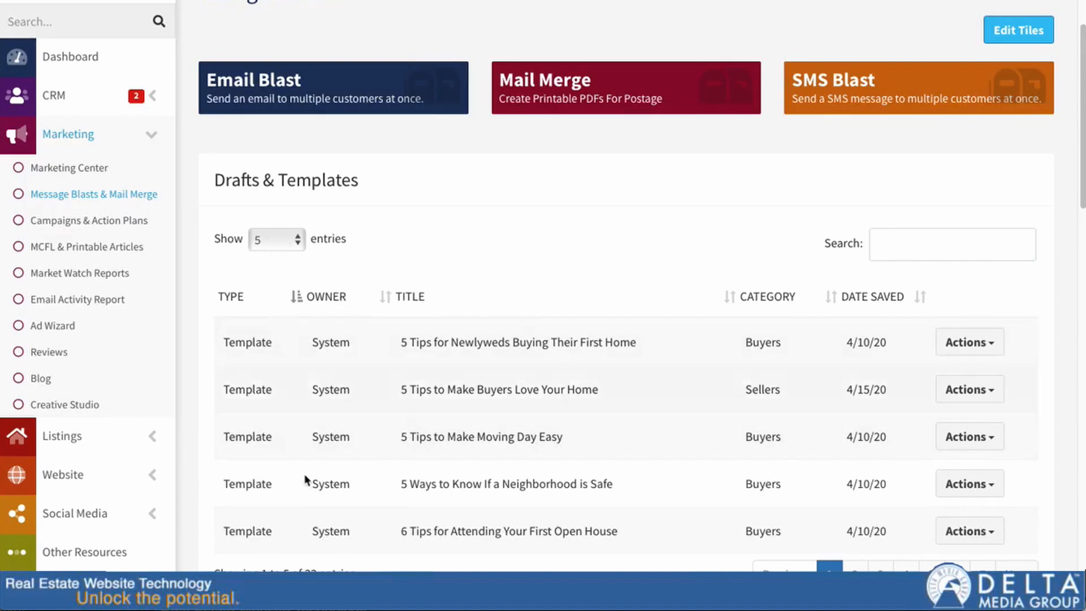
Step: Show 25 entries per page in the Drafts & Templates list
click(281, 239)
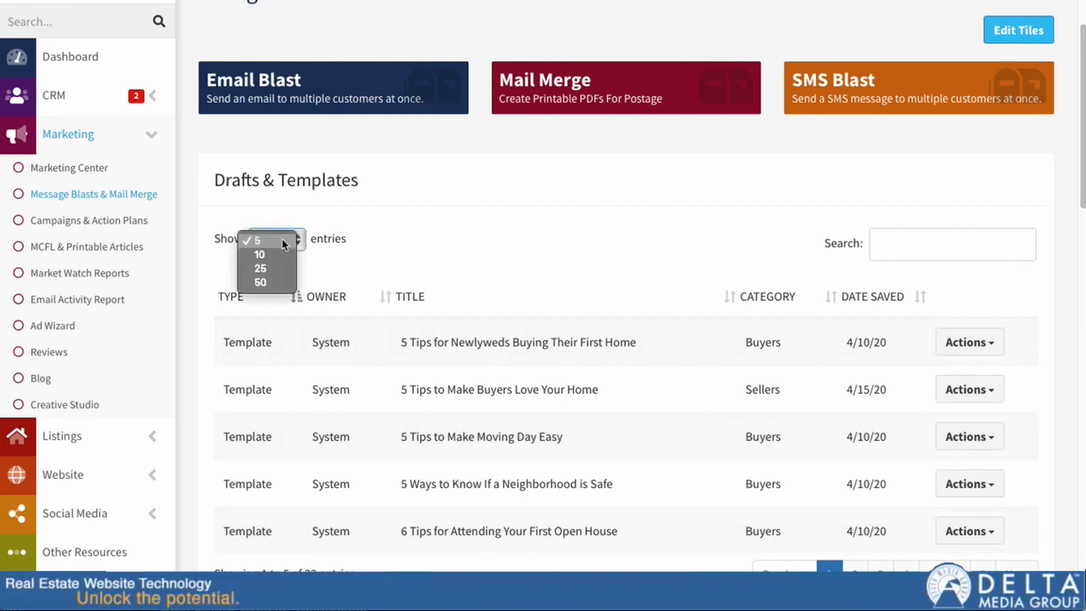
click(285, 274)
scroll(468, 367, down, 7)
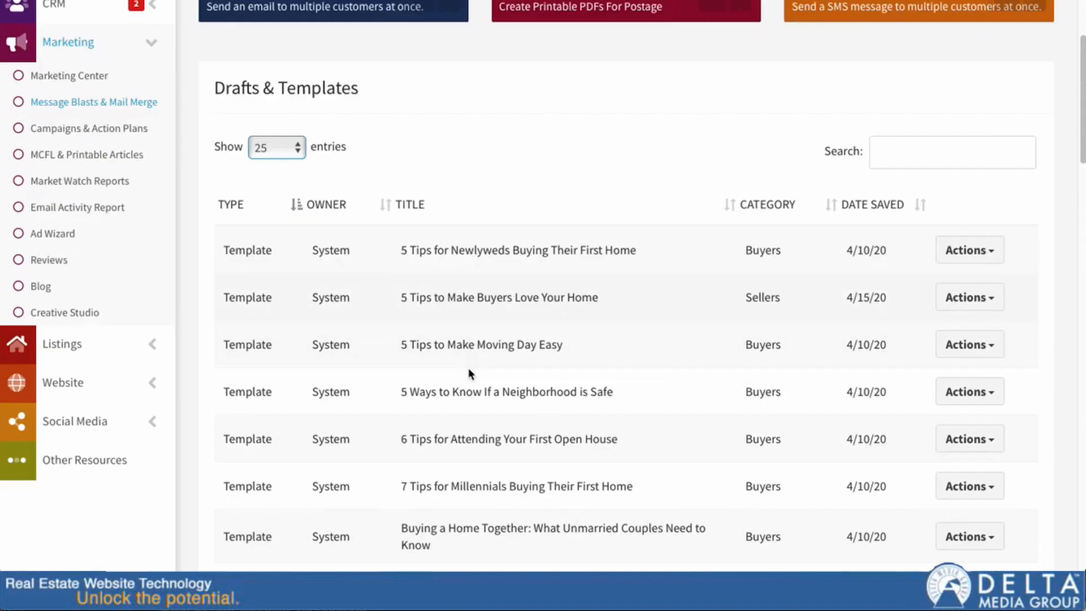
scroll(469, 368, up, 5)
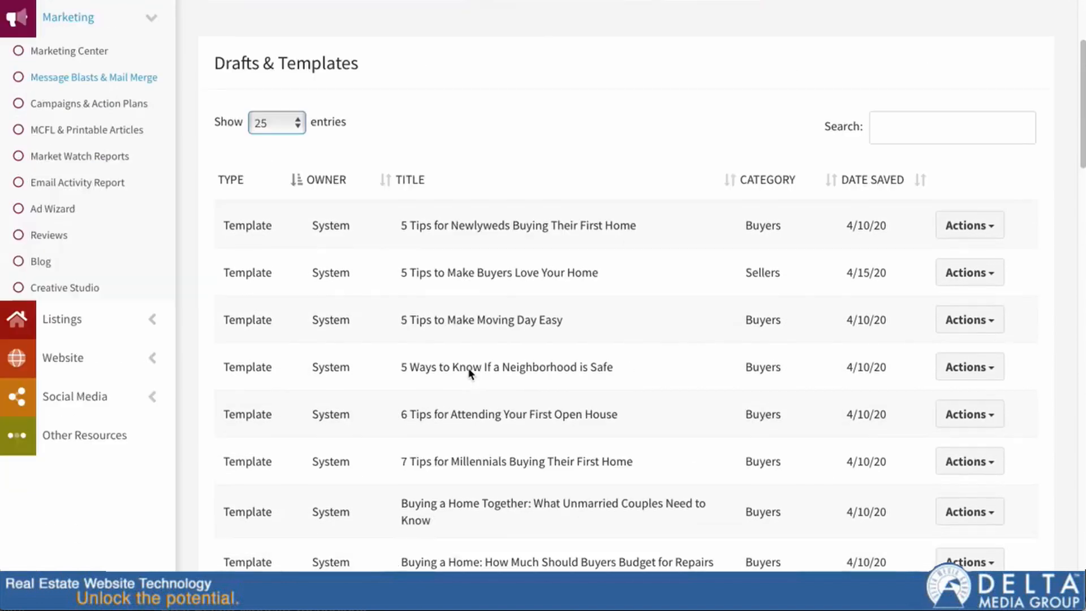
Step: Filter the templates by 'open' and bring up Actions for the Selling Your Home template
click(929, 139)
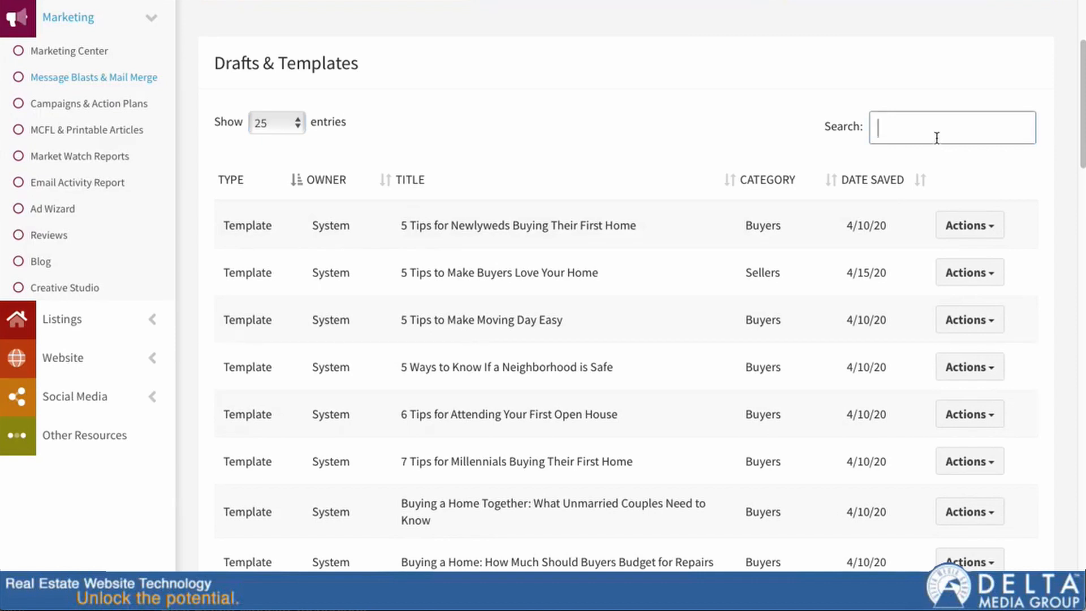
text(open)
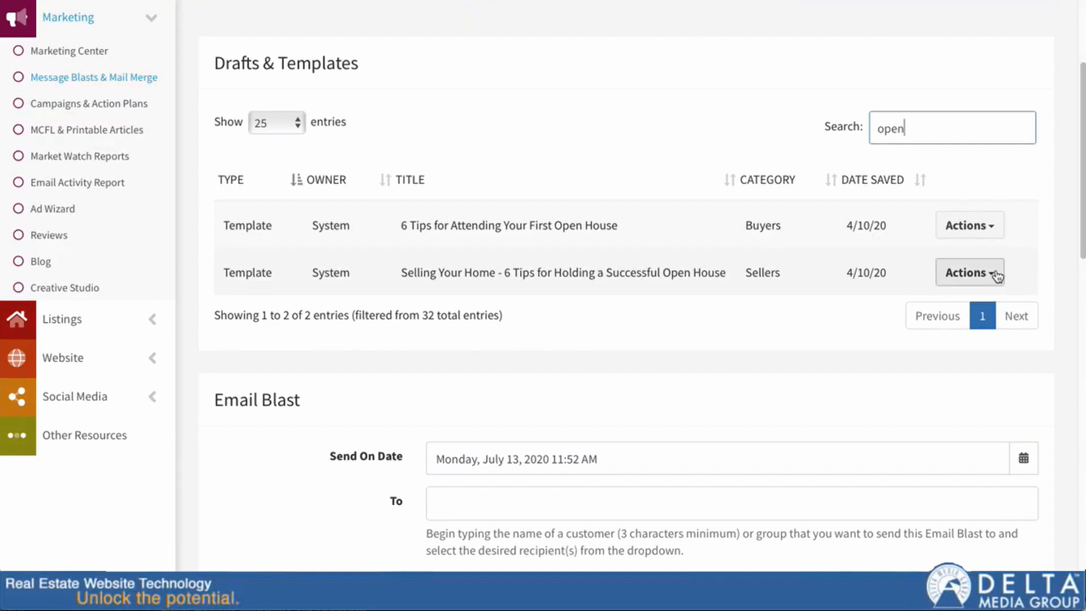
click(994, 274)
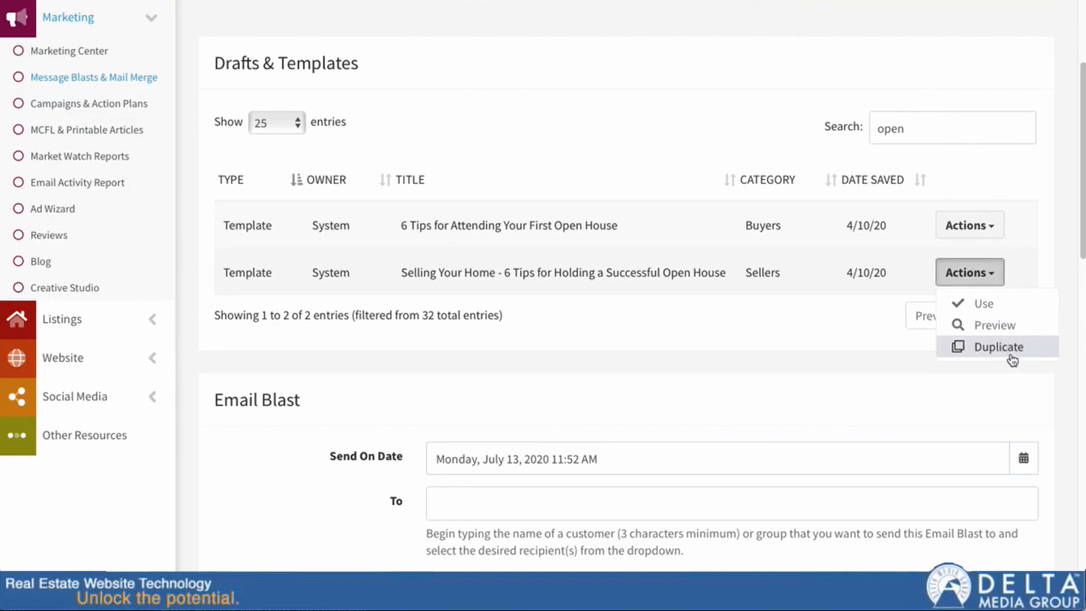
scroll(841, 374, down, 1)
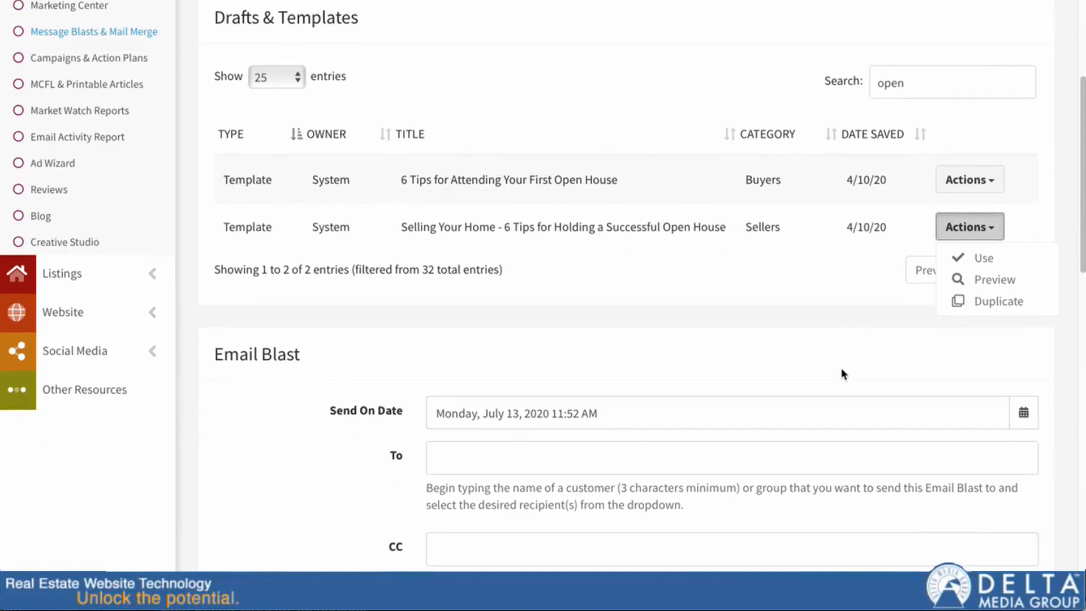
Step: Use the Selling Your Home open house template to fill the Email Blast subject and body
scroll(841, 373, down, 7)
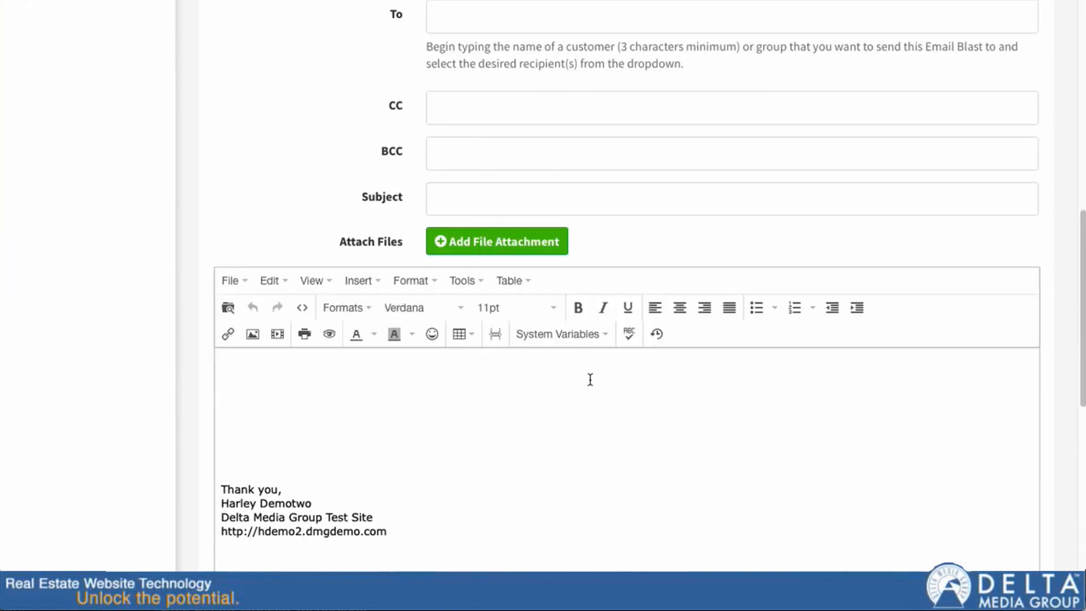
scroll(879, 389, up, 5)
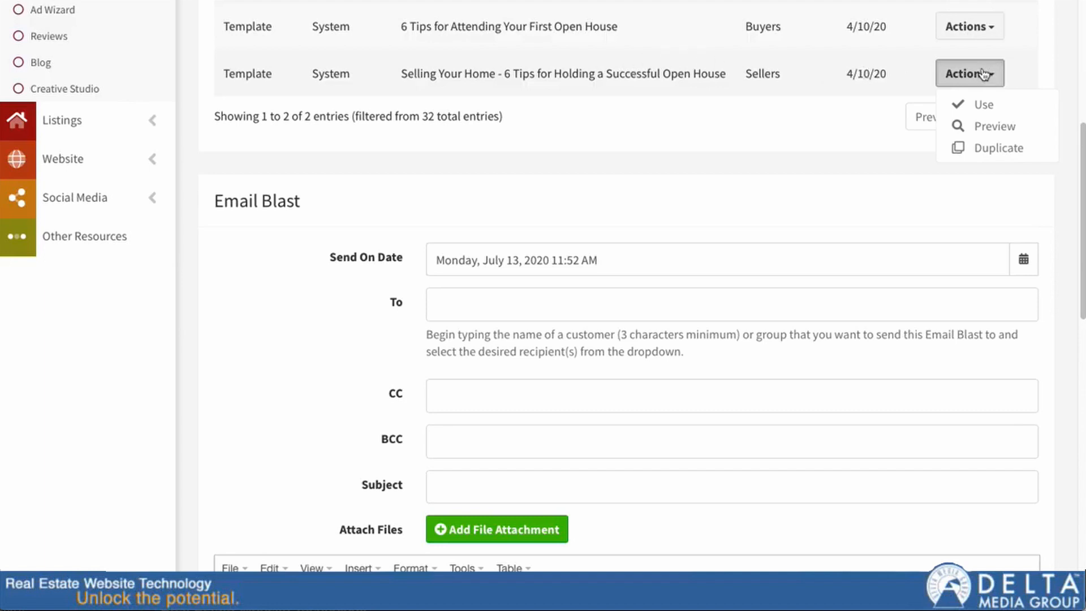
click(996, 110)
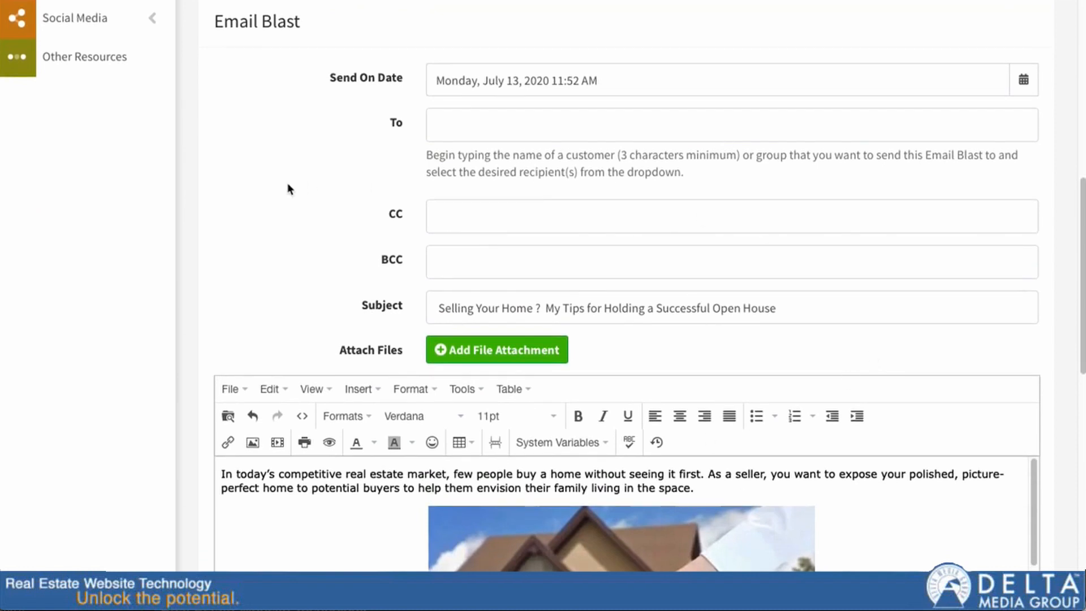
scroll(250, 189, up, 4)
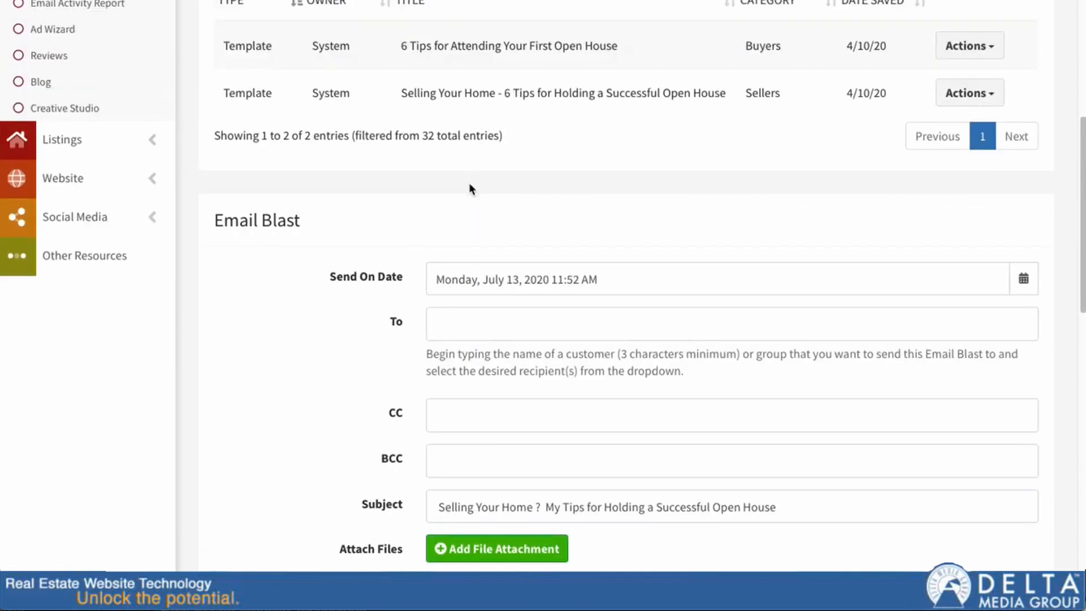
scroll(526, 164, down, 3)
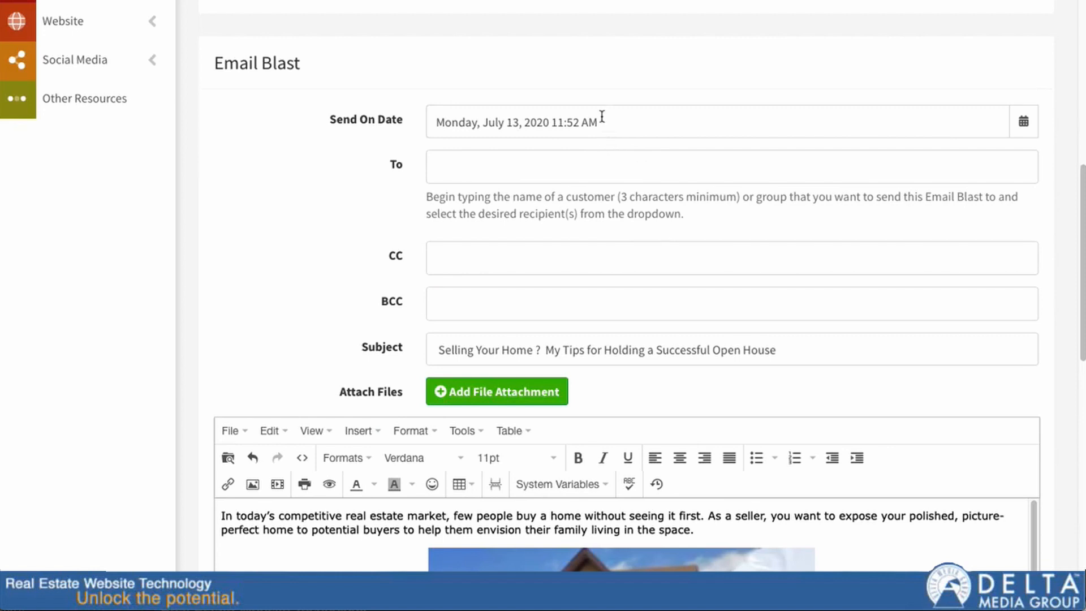
Step: Set the Email Blast send date to Thursday, August 13, 2020
click(1025, 125)
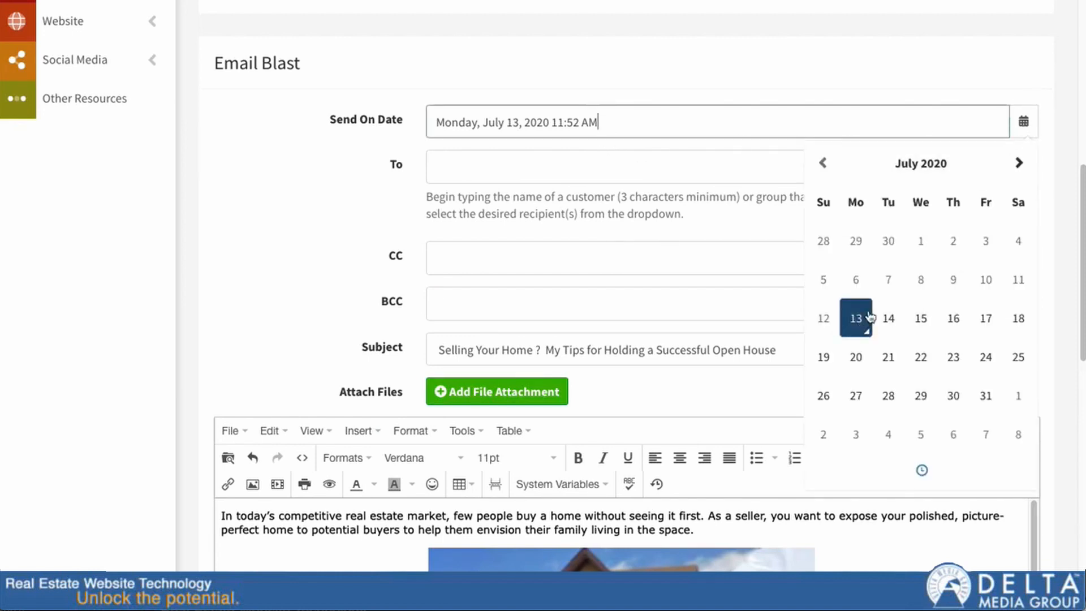
click(1019, 163)
click(955, 318)
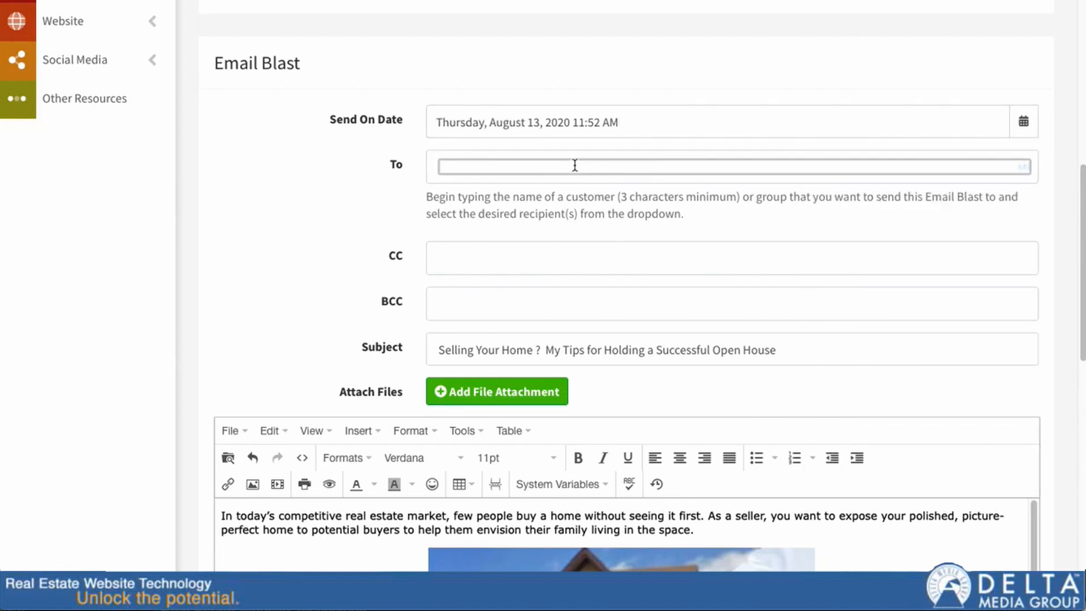
Step: Address the Email Blast to the group 'special supergroup'
click(575, 166)
text(super)
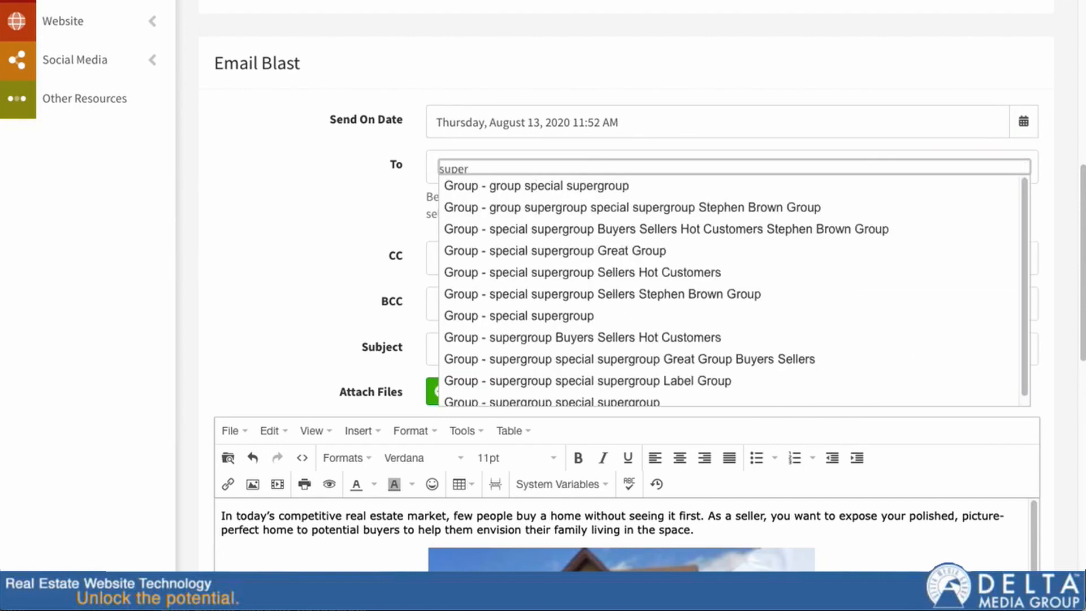
click(557, 315)
click(374, 181)
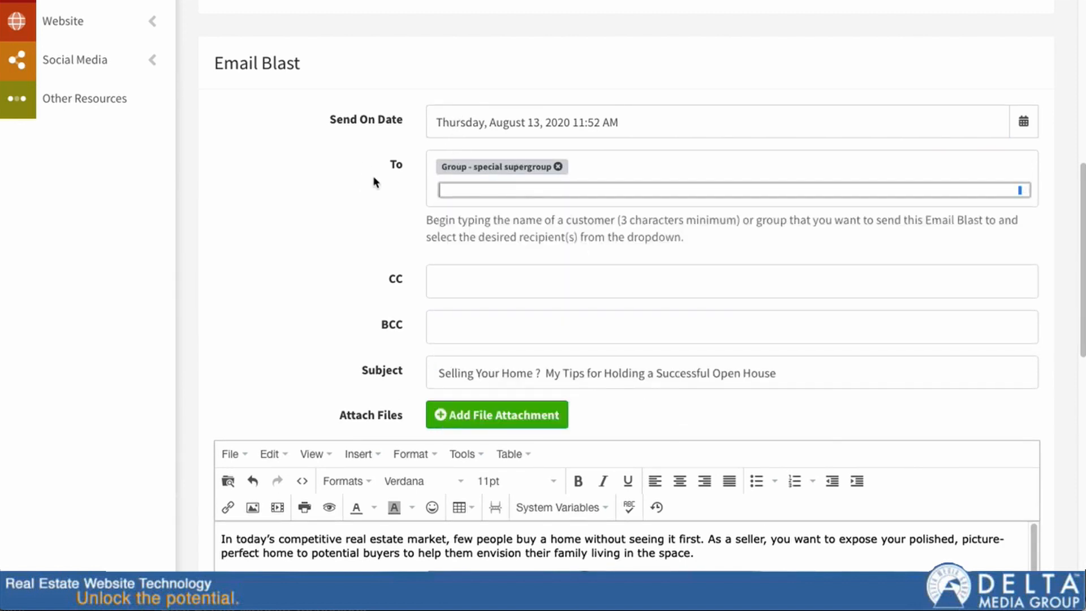
click(612, 179)
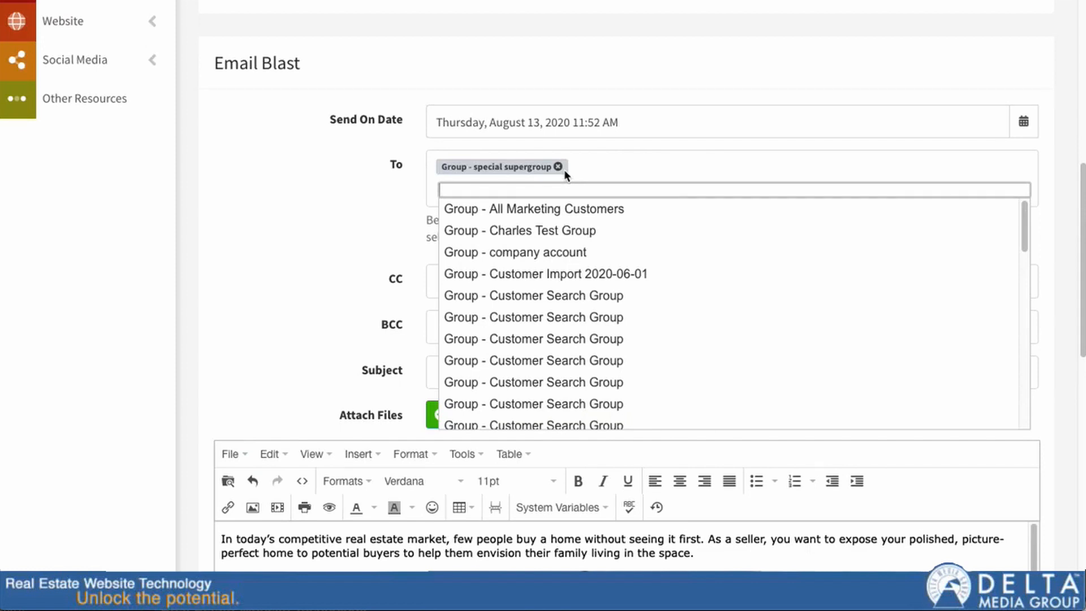
Step: Search the To field by a customer's first name and add the matching customer as a recipient
click(371, 192)
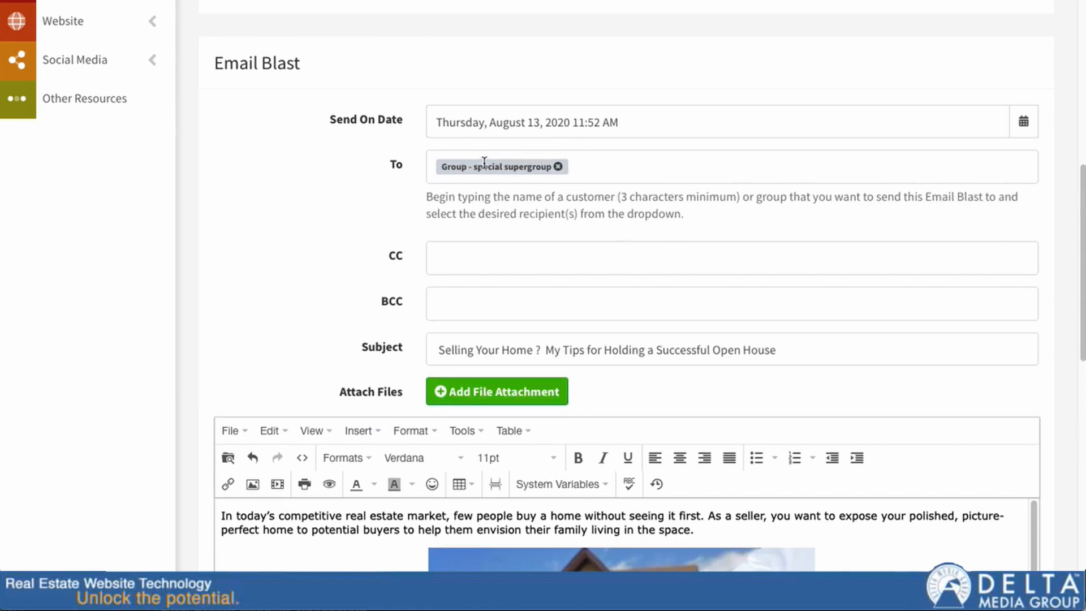
click(637, 169)
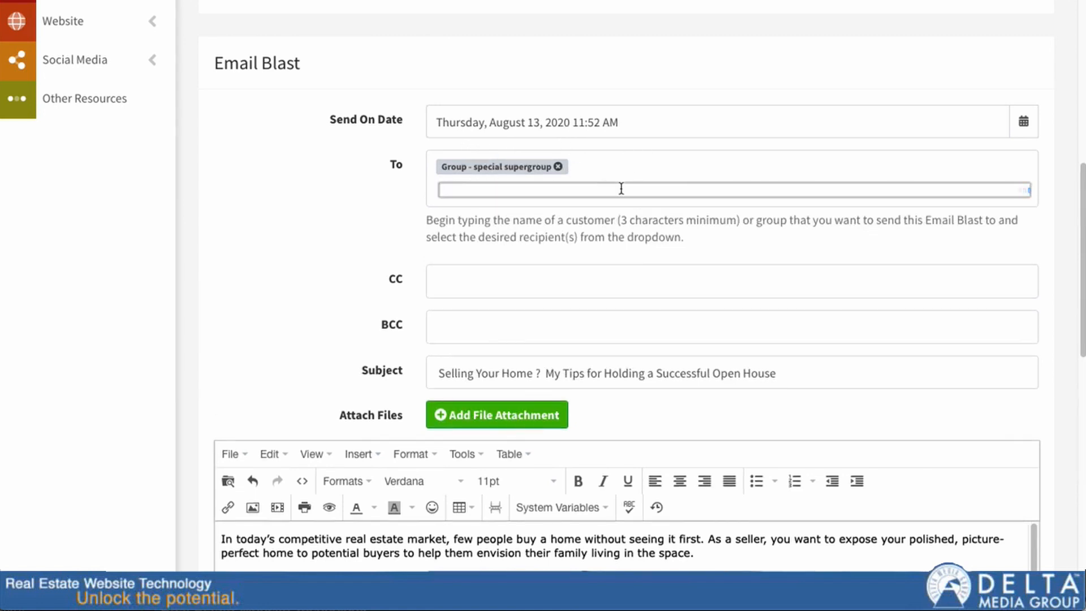
click(621, 188)
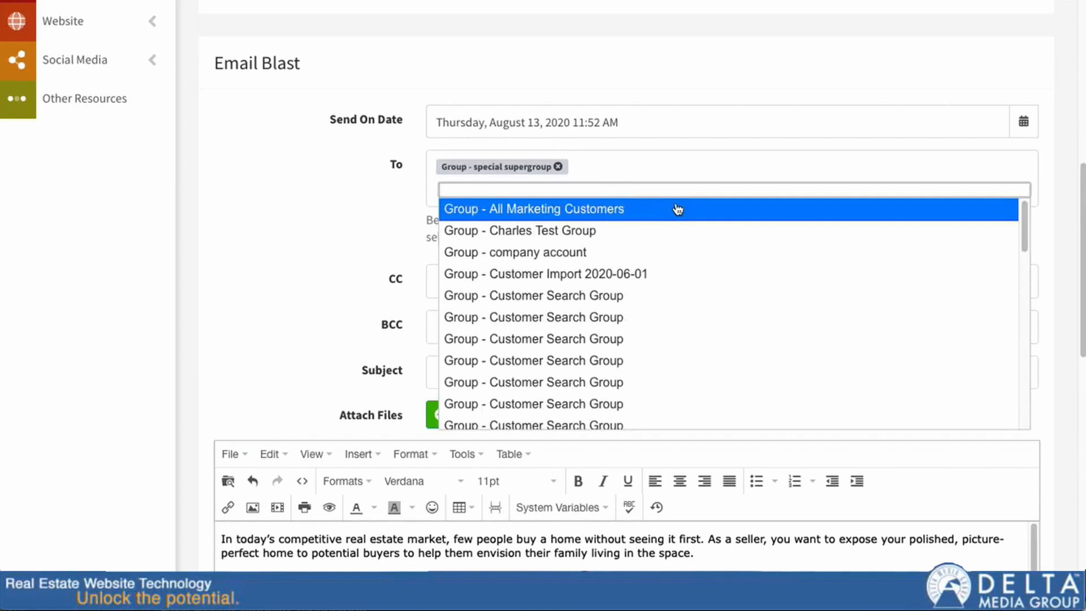
text(jimmy)
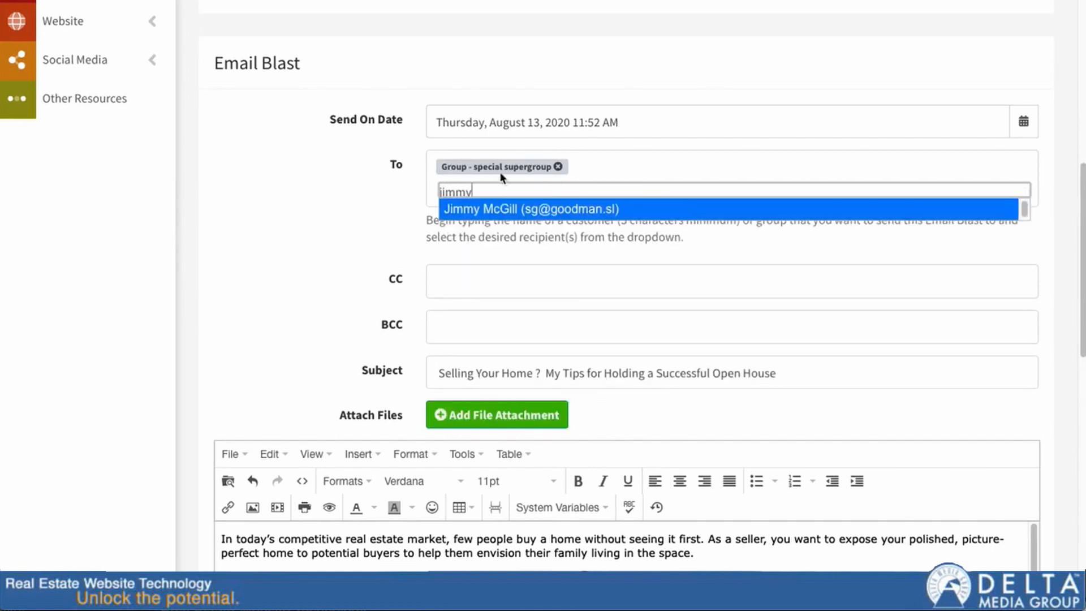
click(467, 209)
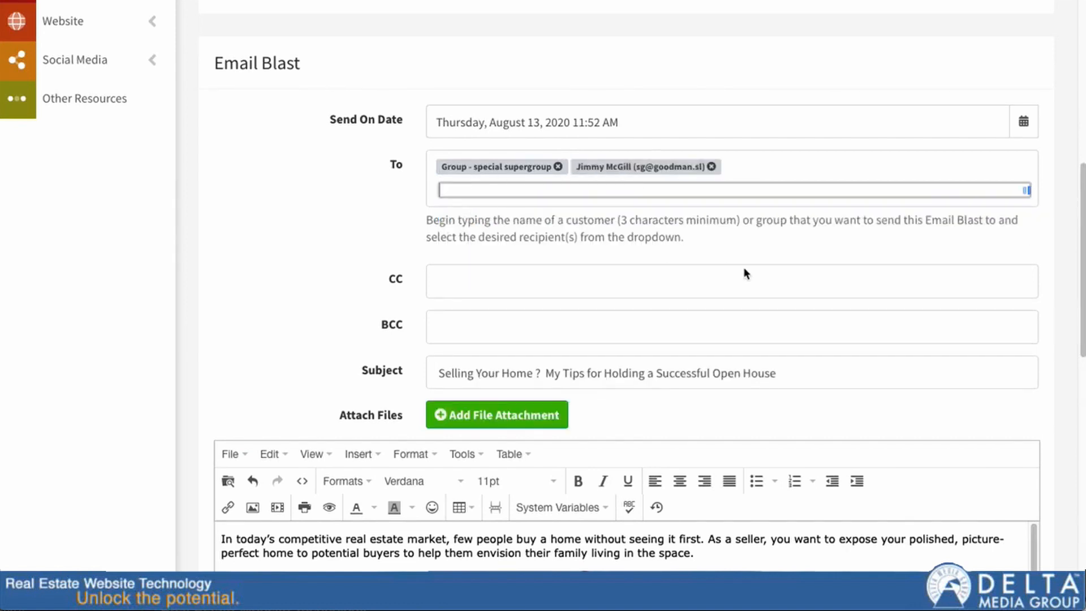
Step: Look up another recipient in the To field by typing the contact's e-mail address
click(537, 190)
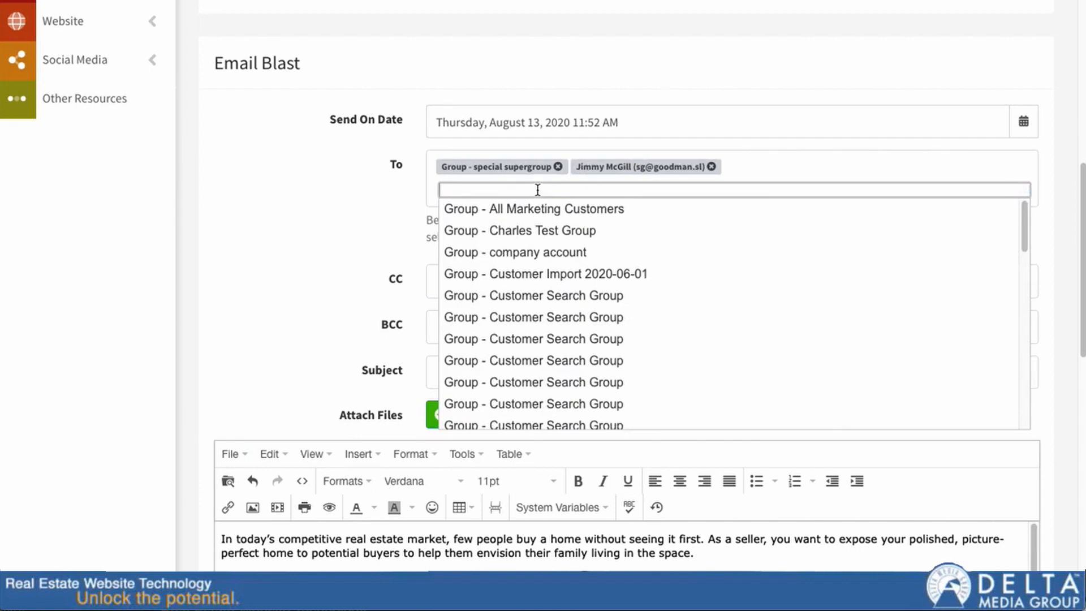
text(sgood)
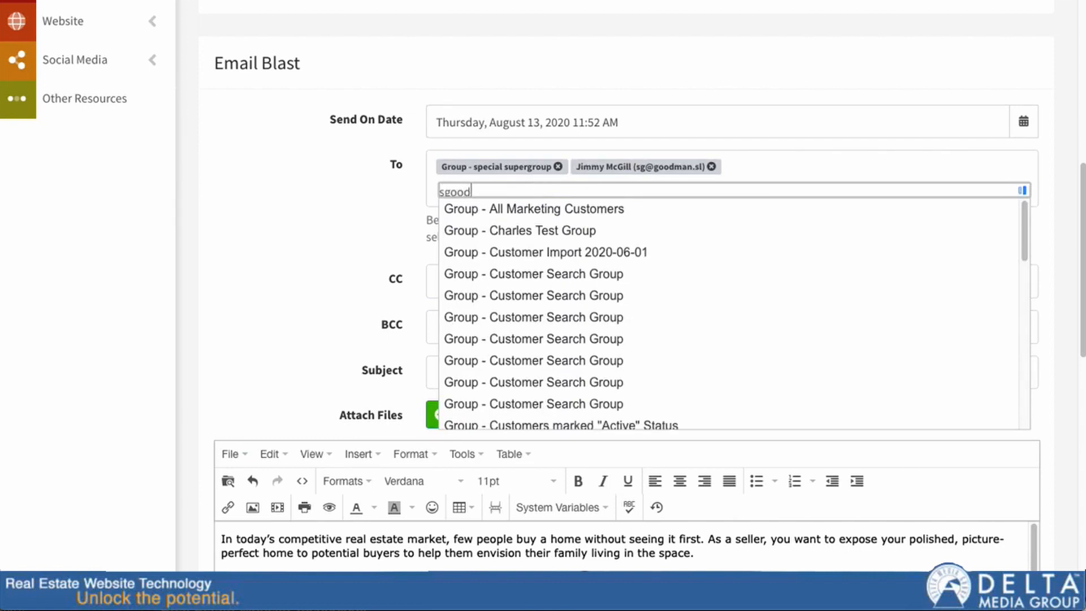
key(BackSpace)
key(BackSpace)
key(BackSpace)
key(BackSpace)
key(BackSpace)
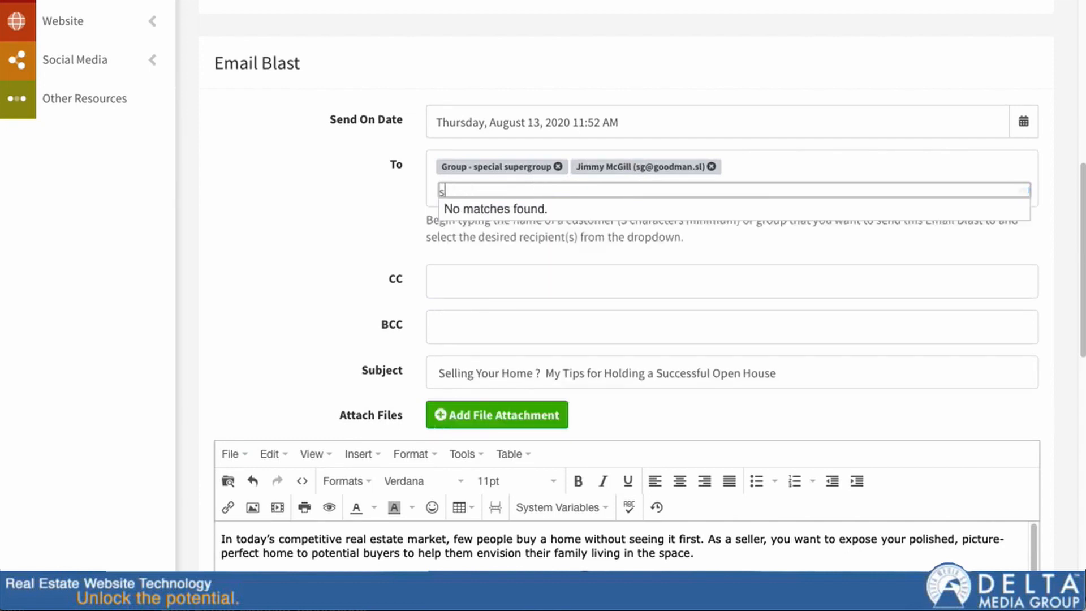
text(sau)
key(BackSpace)
key(BackSpace)
key(BackSpace)
text(harley)
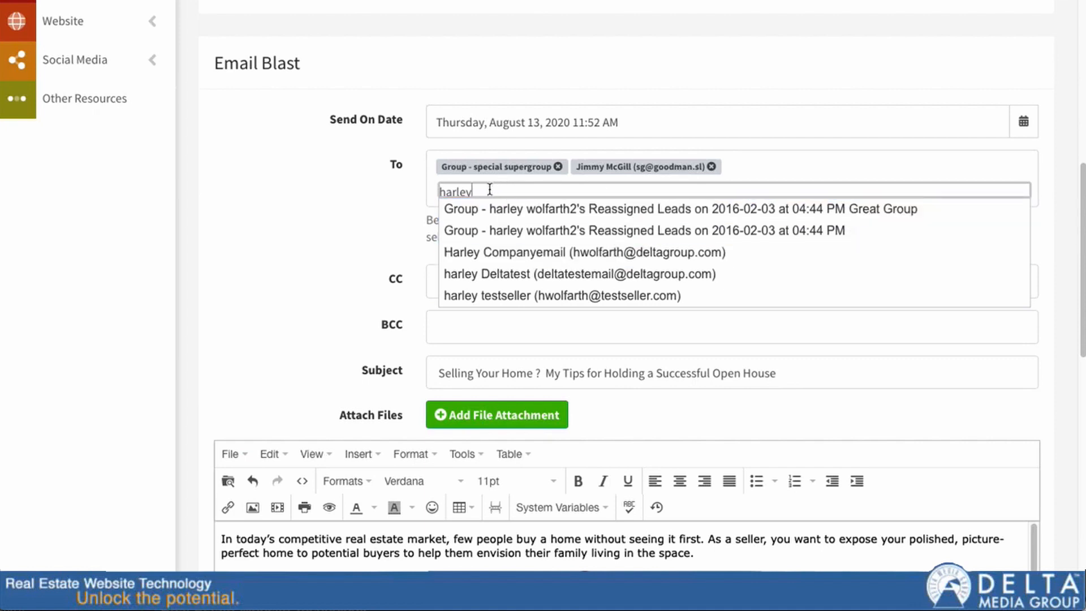
key(super+a)
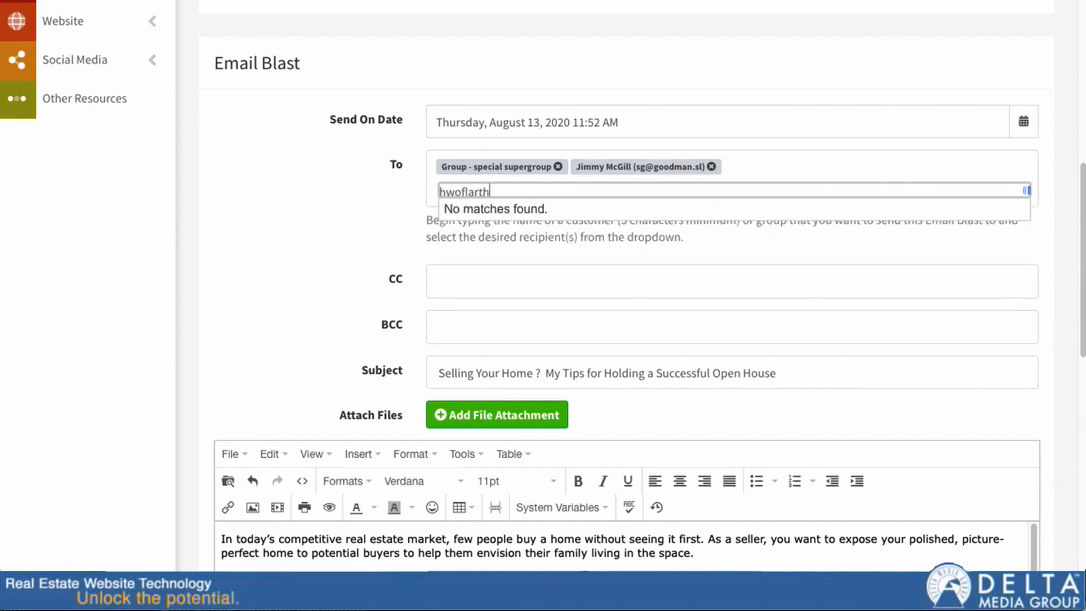
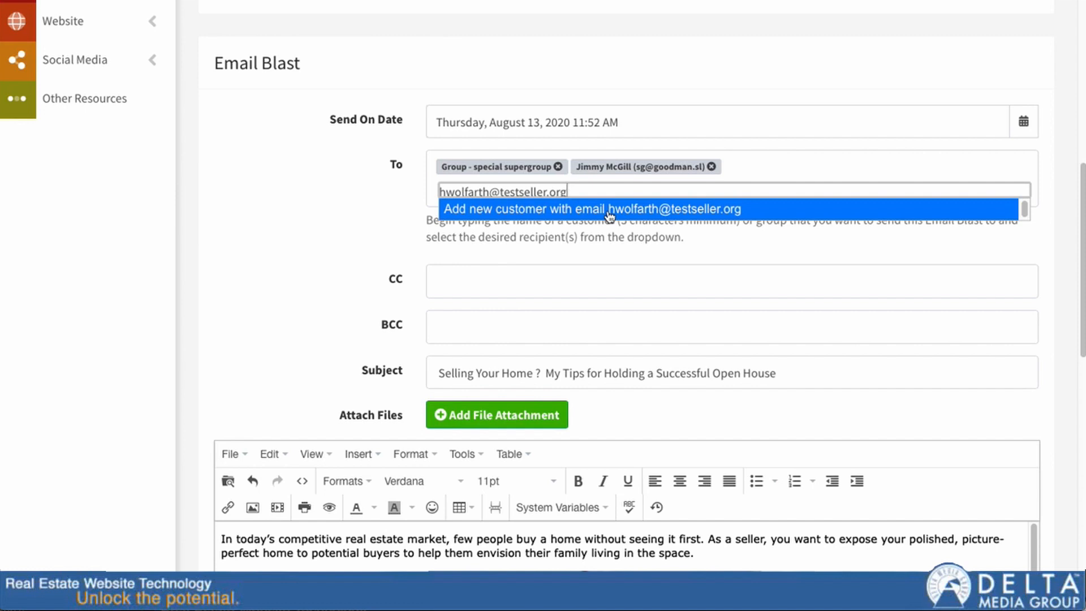
click(525, 211)
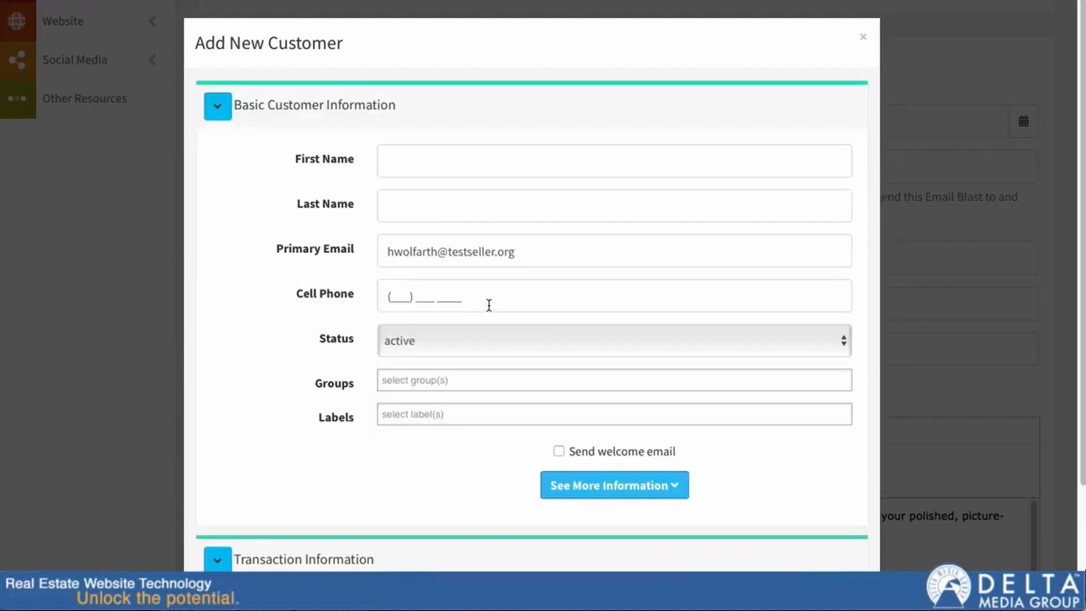
drag(388, 249, 437, 250)
double_click(573, 249)
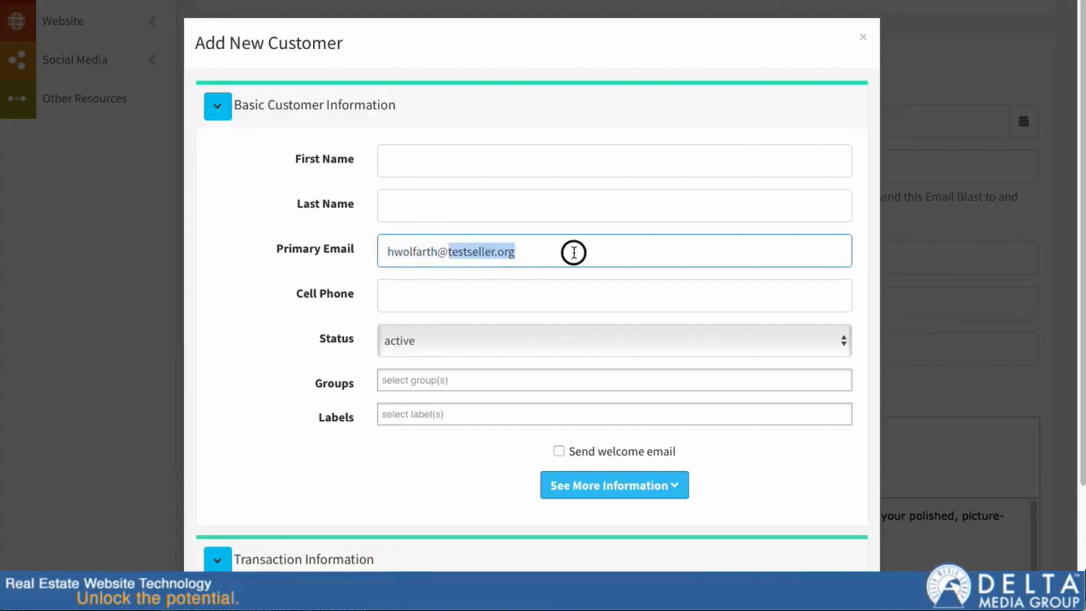
click(421, 163)
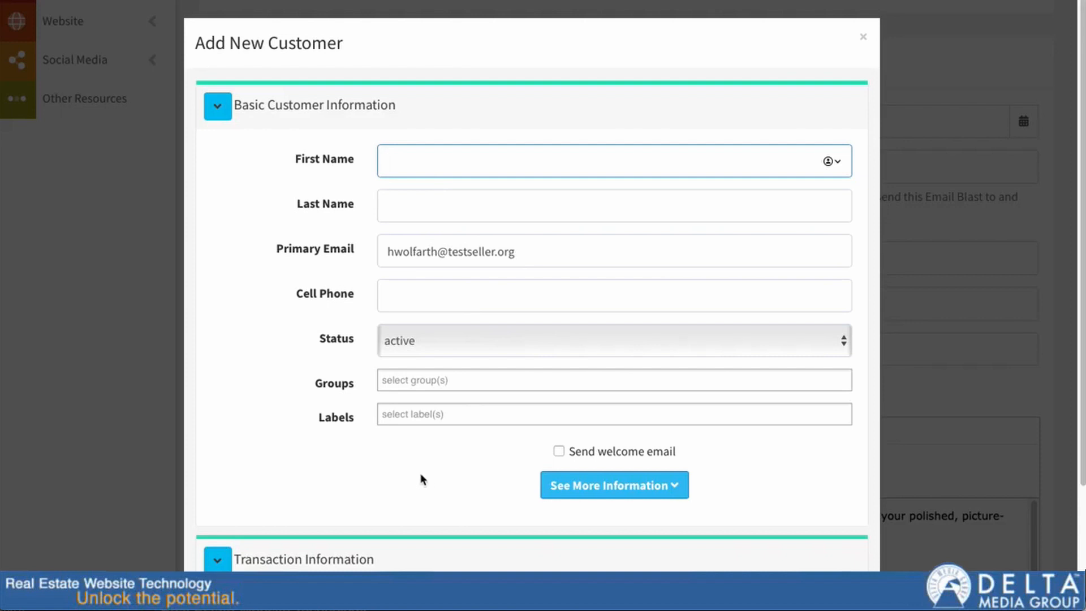
scroll(533, 463, down, 4)
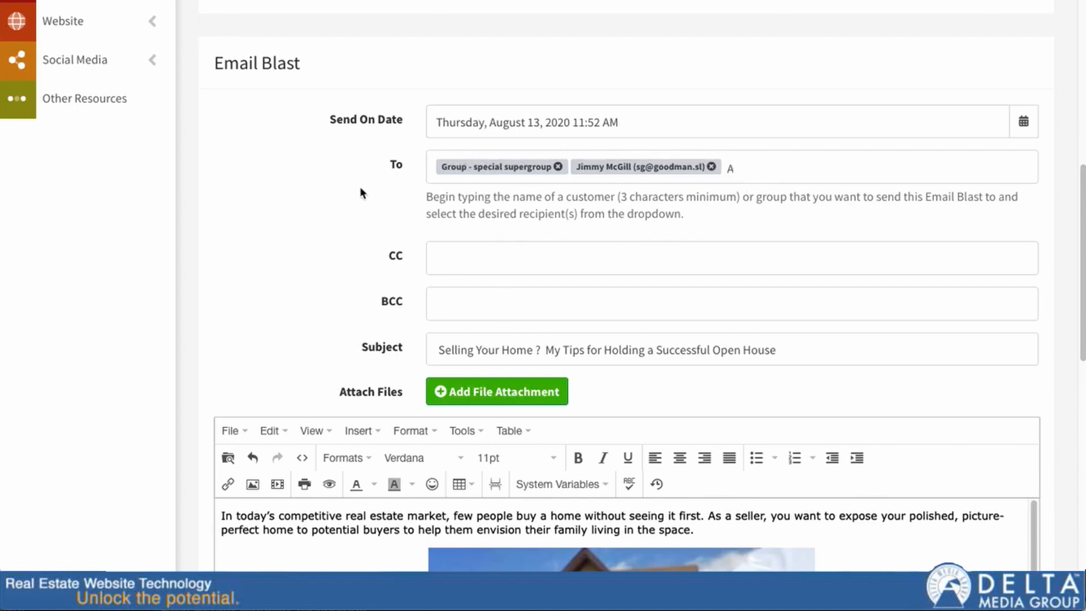
Step: Add the group 'Customer Import 2020-06-01' to the CC field, leaving BCC empty
scroll(365, 186, down, 2)
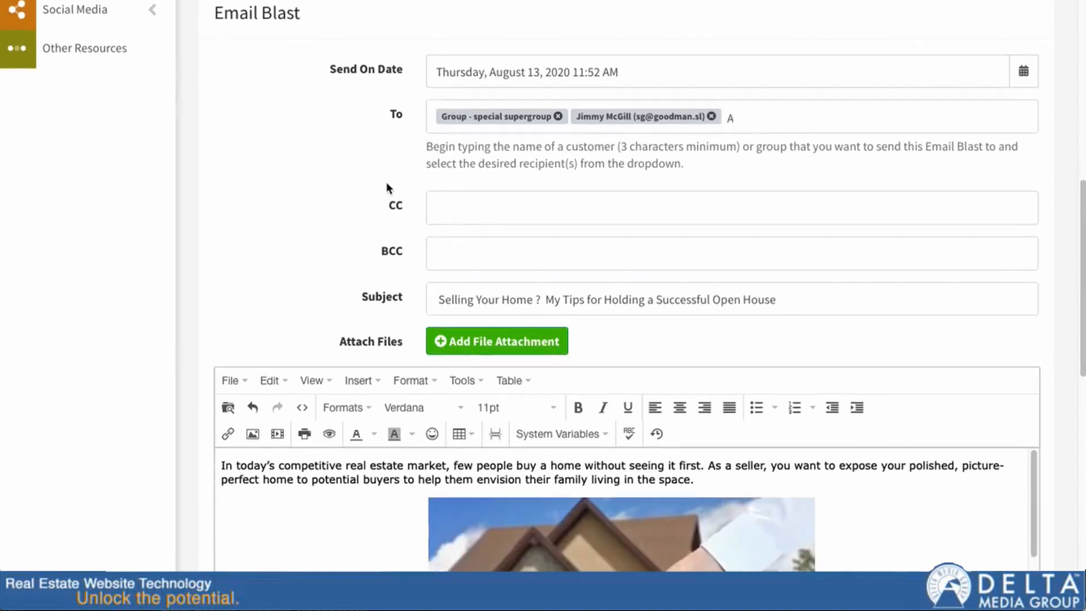
click(450, 153)
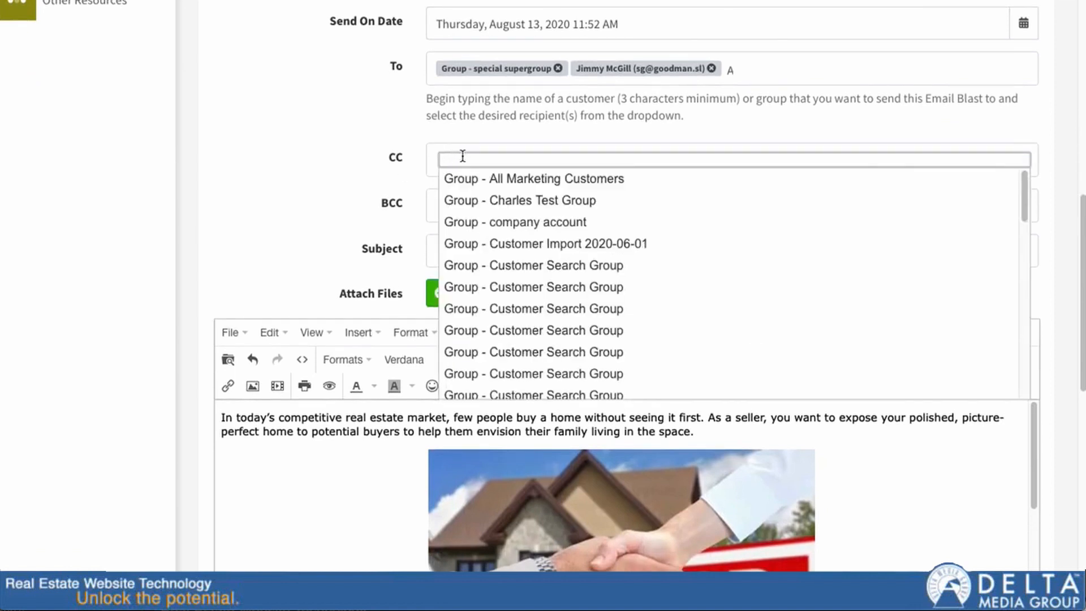
click(433, 205)
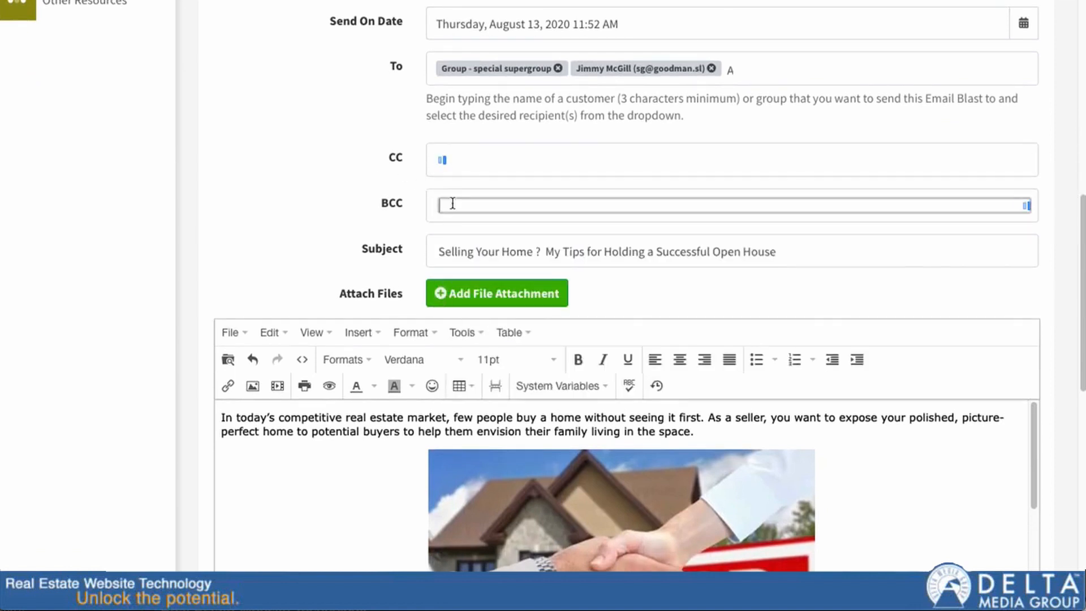
click(346, 175)
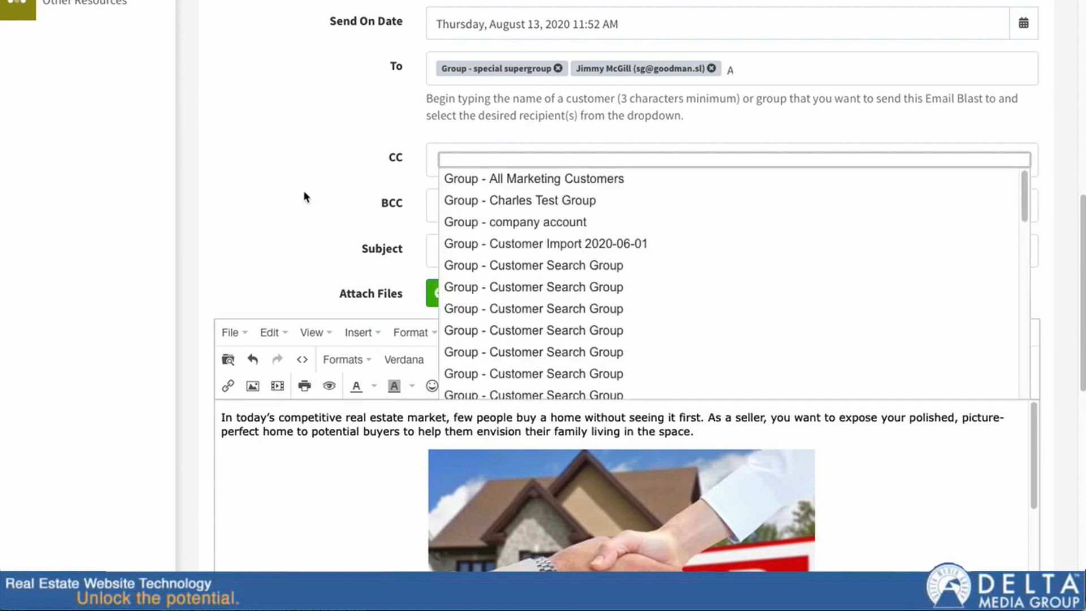
click(285, 164)
click(535, 250)
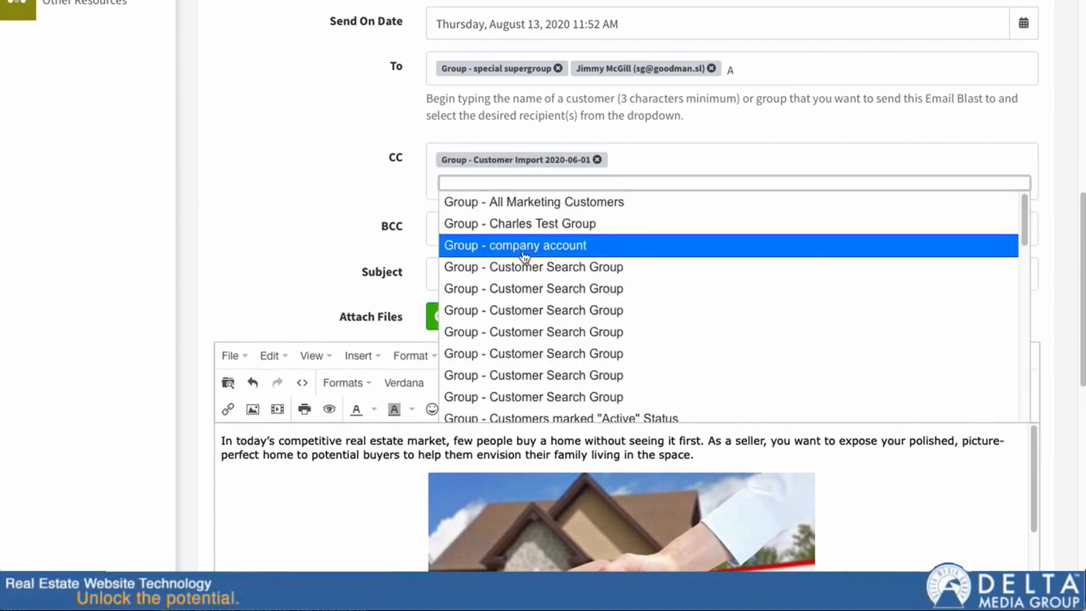
click(423, 270)
click(446, 257)
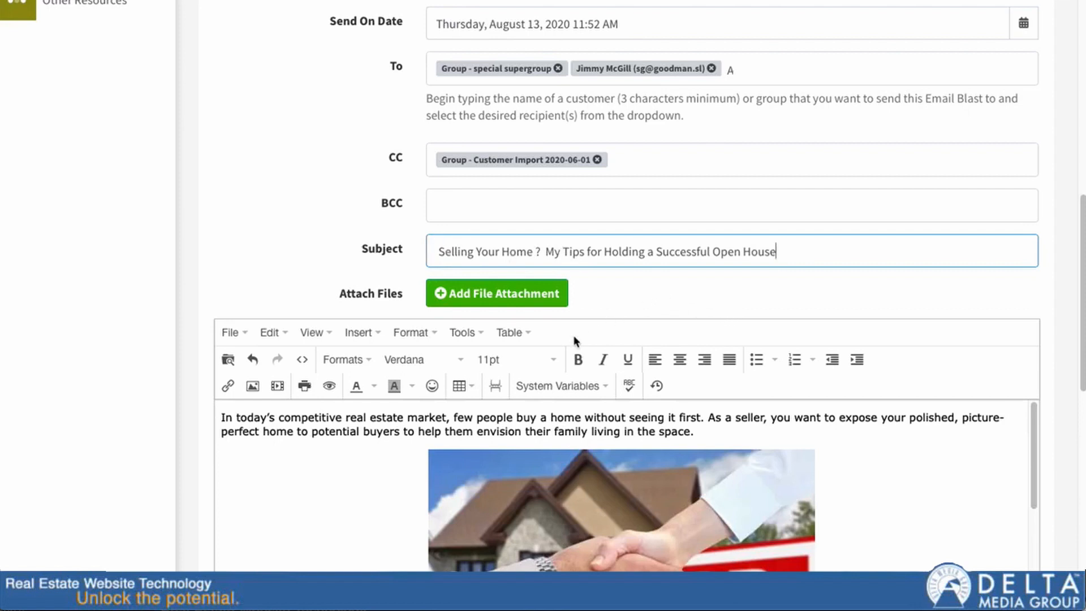
scroll(204, 352, down, 1)
scroll(204, 352, down, 3)
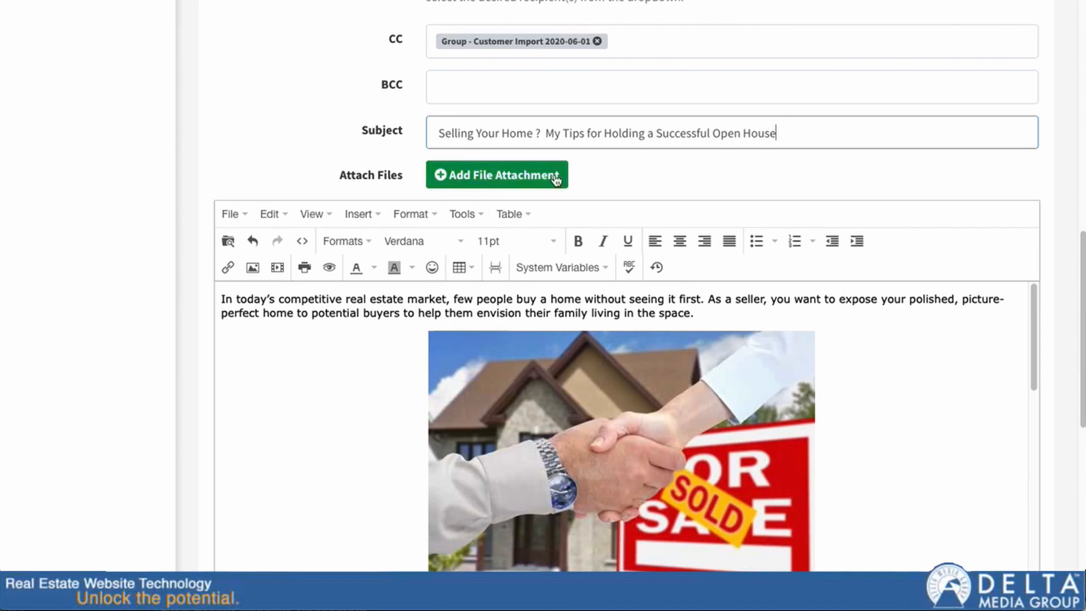
click(512, 173)
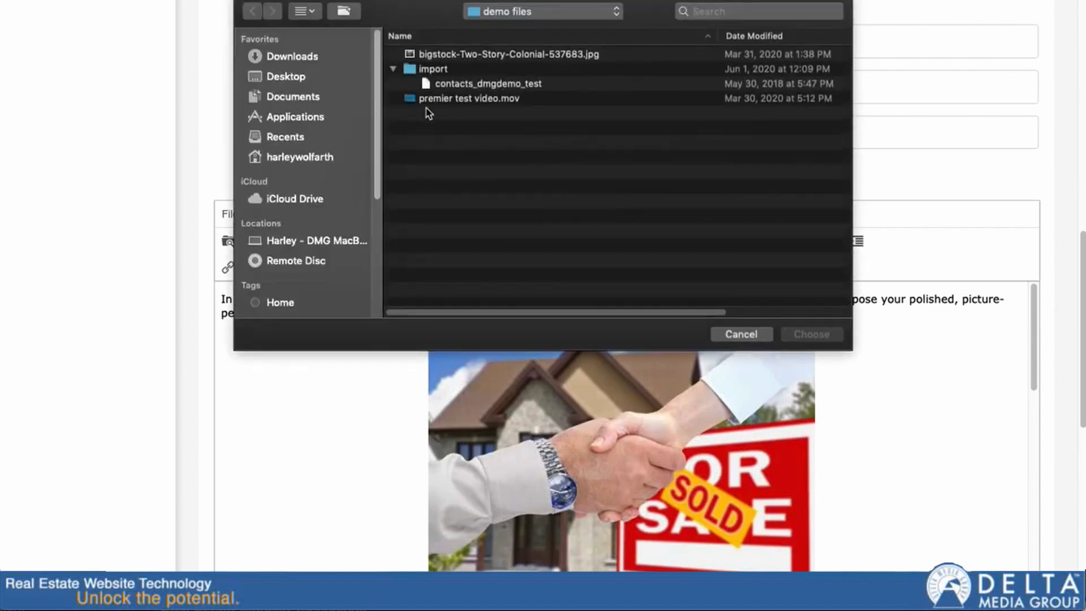
click(737, 339)
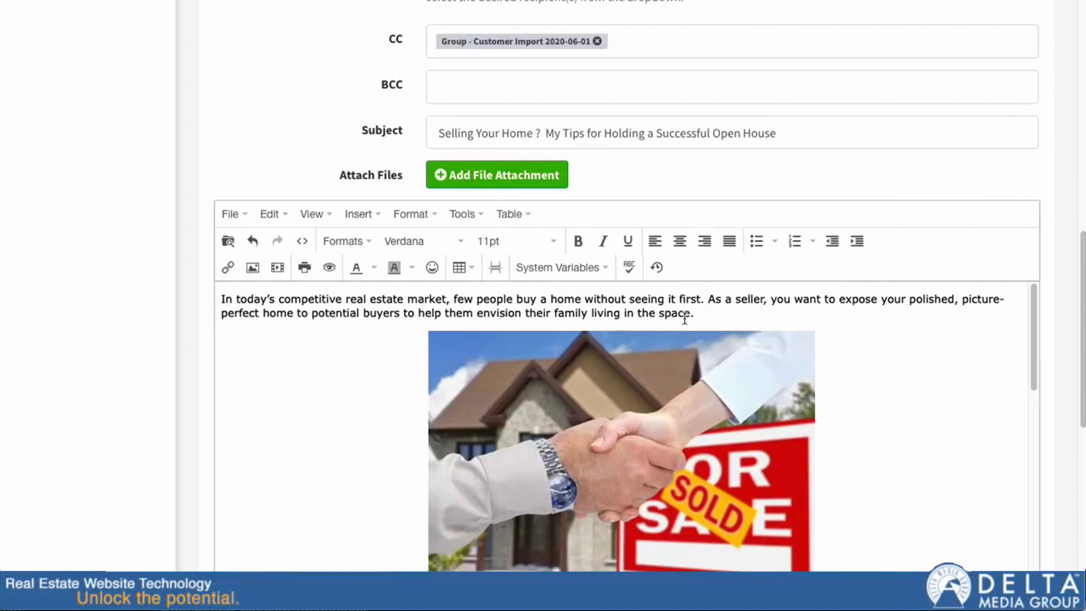
scroll(1034, 368, down, 1)
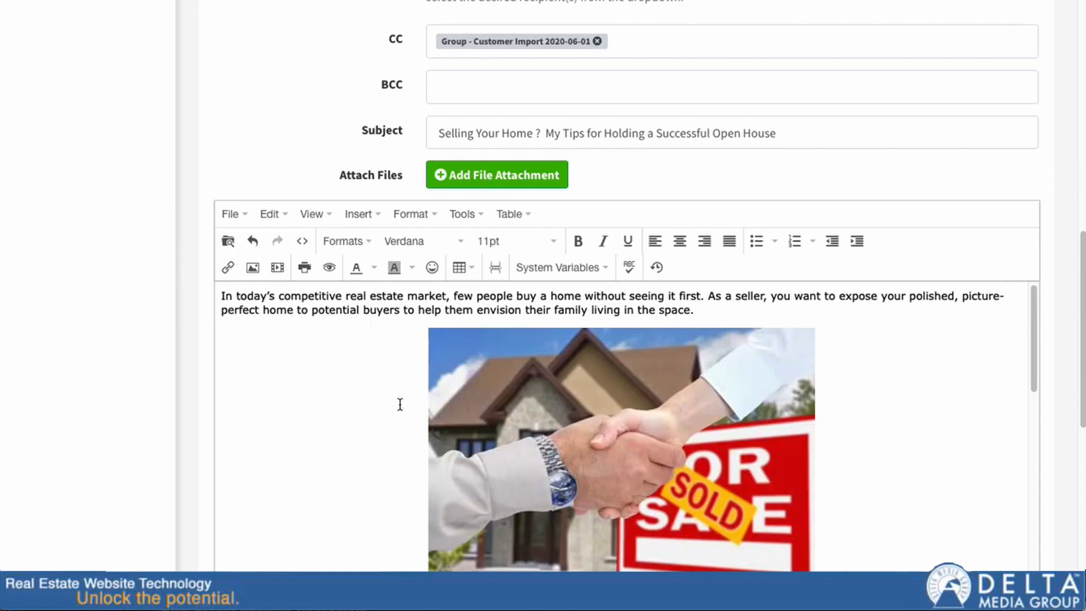
scroll(336, 435, down, 10)
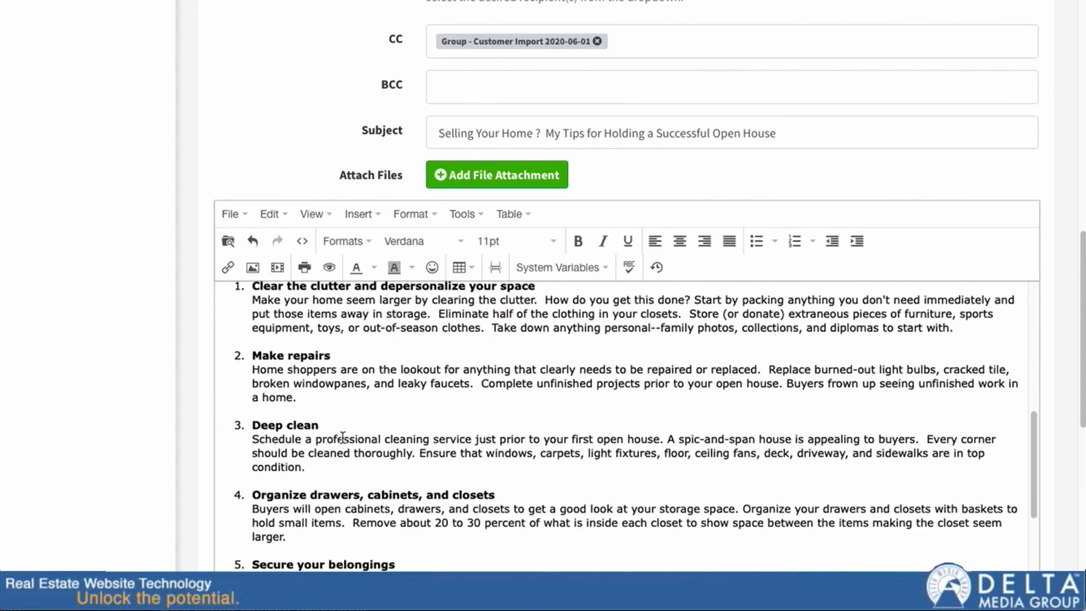
scroll(336, 442, down, 1)
scroll(500, 444, up, 10)
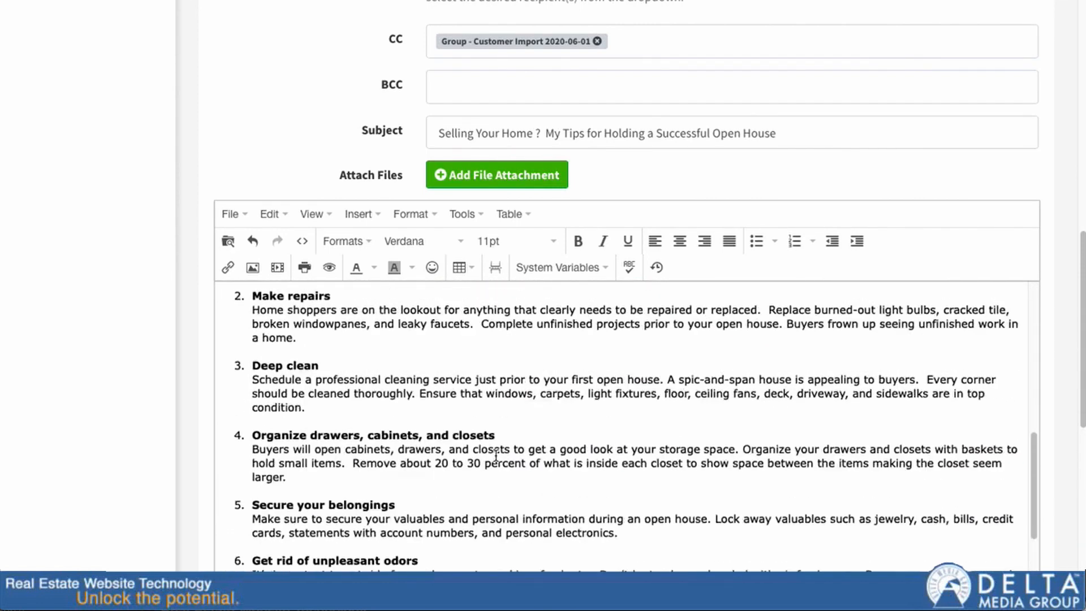
scroll(61, 478, up, 2)
scroll(176, 437, down, 5)
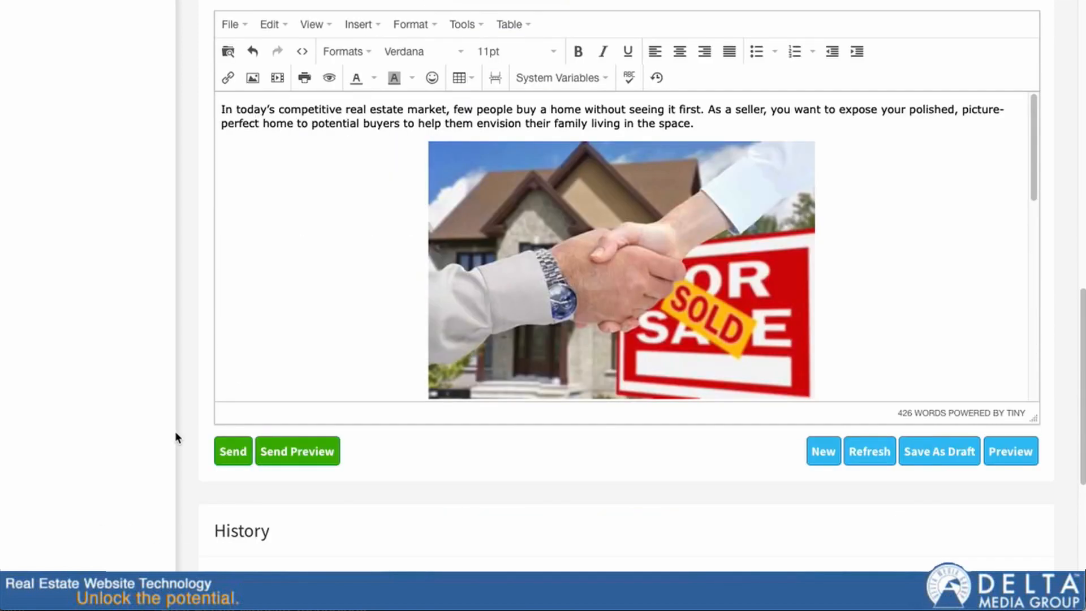
click(621, 238)
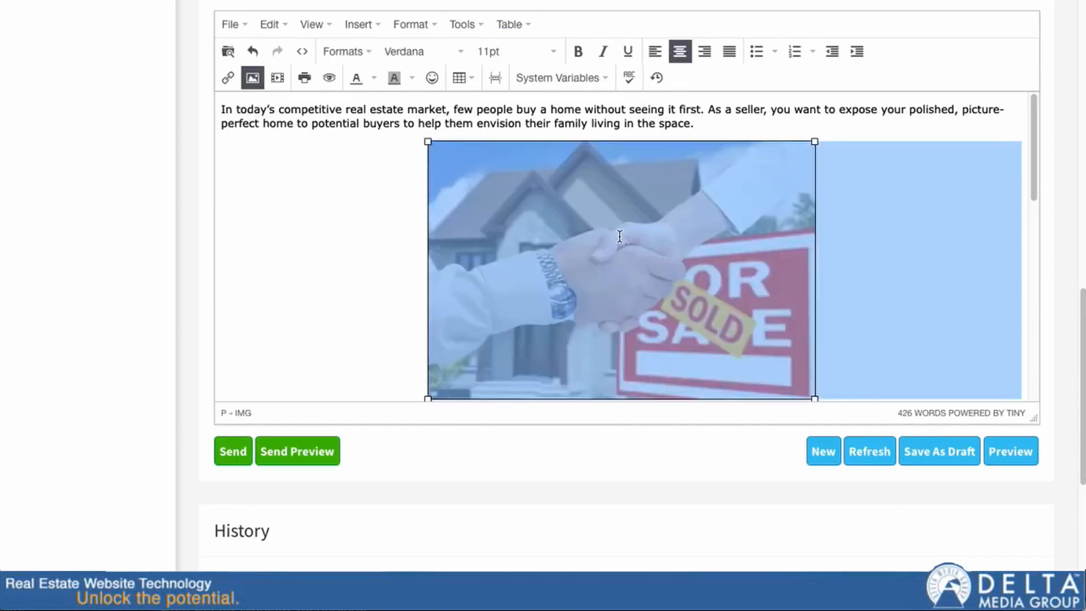
click(419, 123)
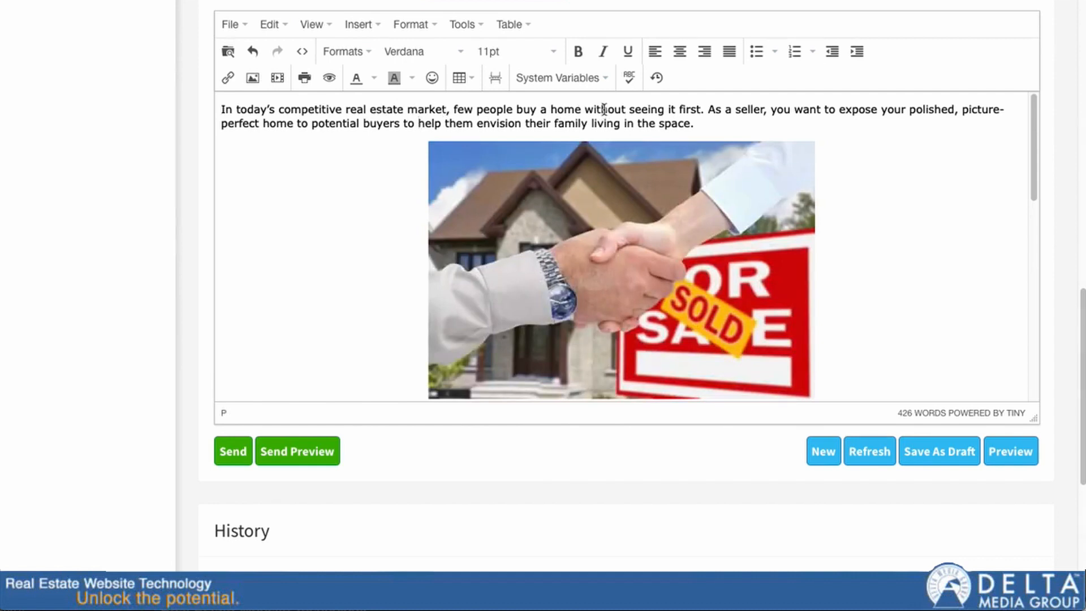
click(601, 216)
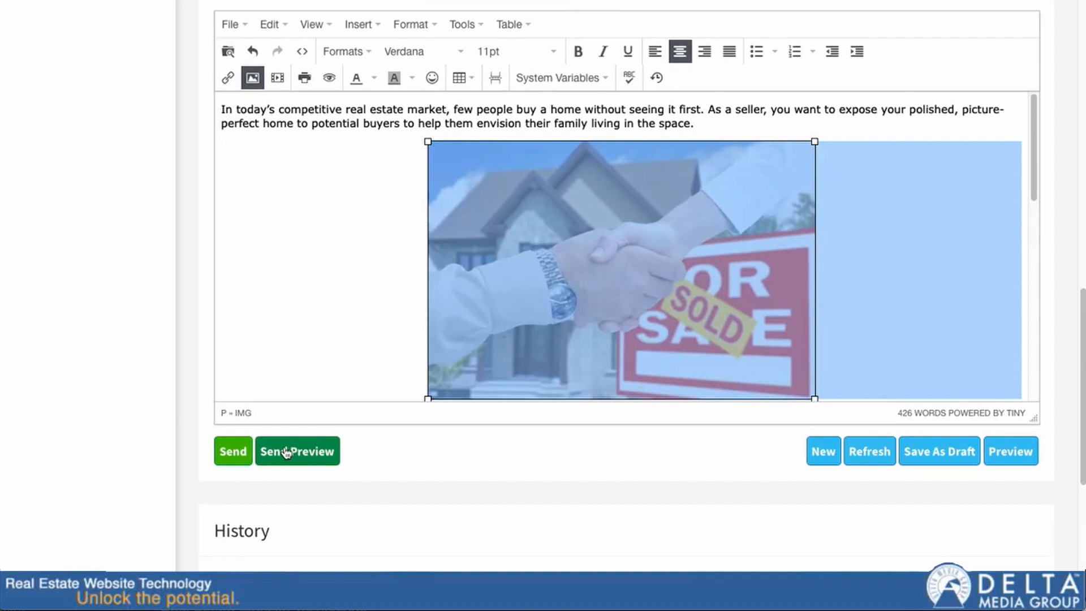
Step: Start a new email blast using the 'Selling Your Home - 6 Tips for Holding a Successful Open House' template
click(823, 453)
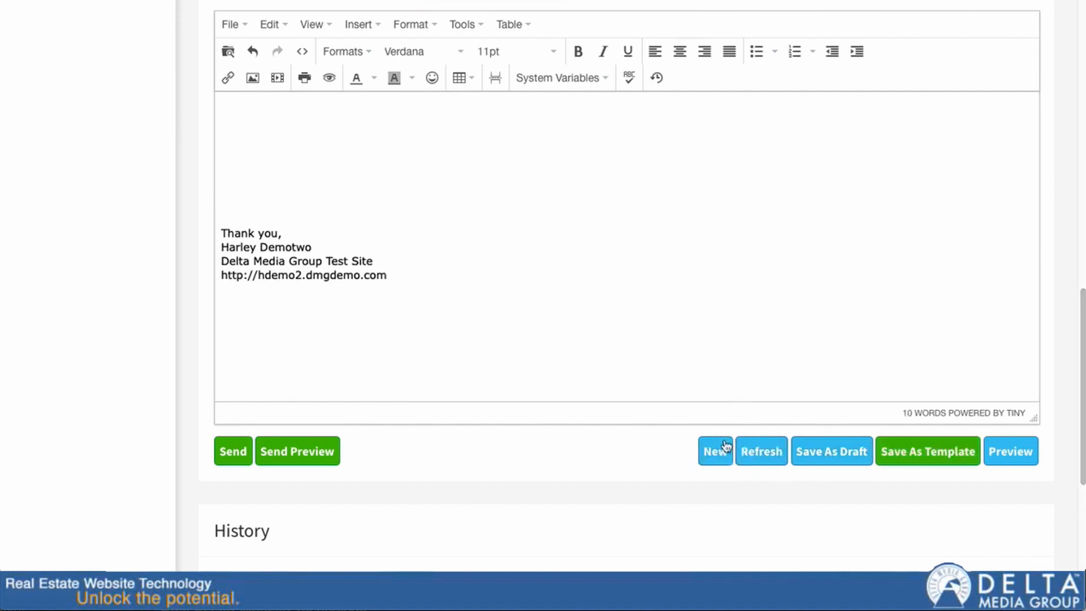
scroll(570, 368, up, 1)
scroll(570, 368, up, 10)
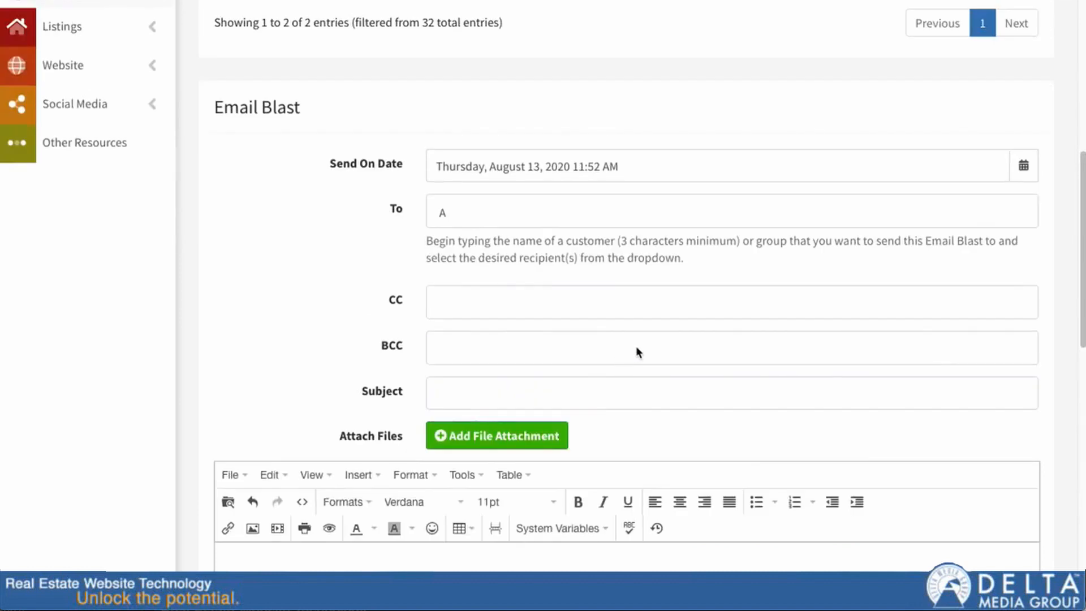
click(971, 190)
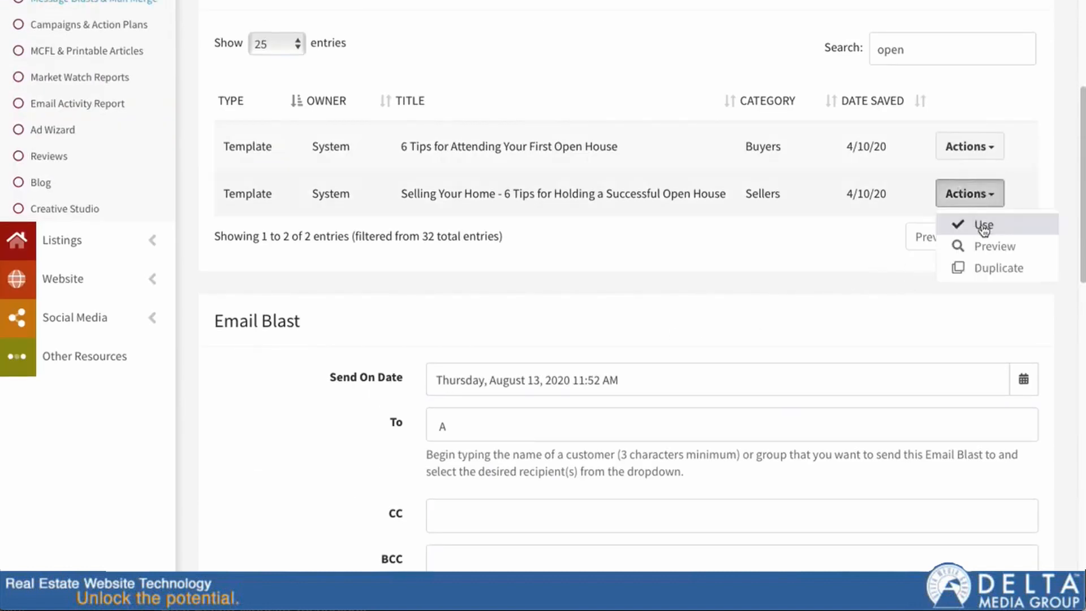
click(980, 223)
scroll(651, 332, down, 15)
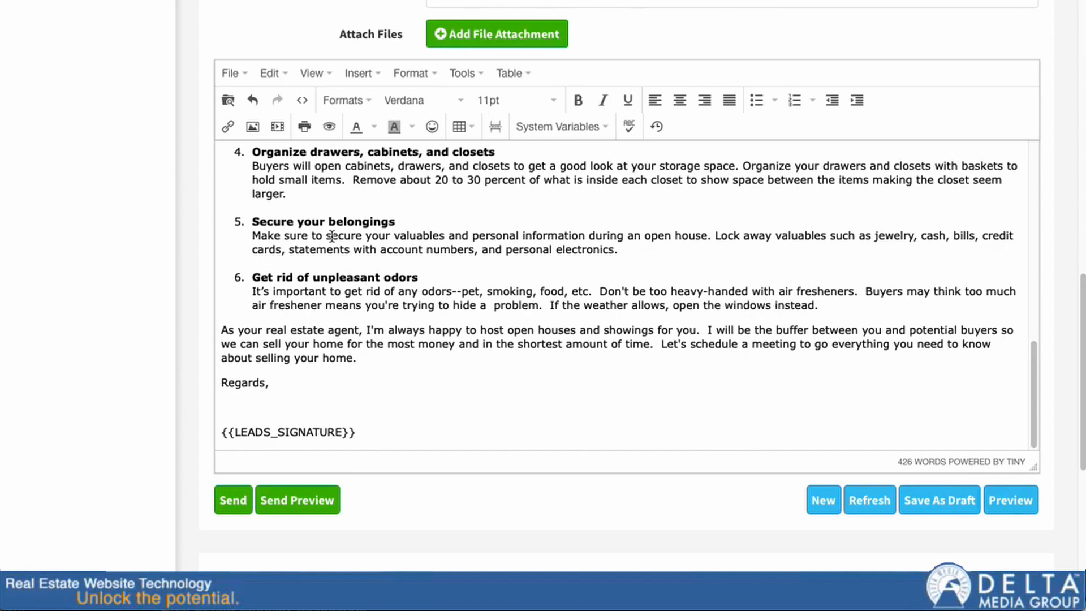
Step: Remove the agent closing paragraph, leaving 368 words, then save the Email Blast as a draft
click(336, 290)
click(270, 331)
key(super+Left)
key(shift+Down)
key(shift+Down)
key(shift+Down)
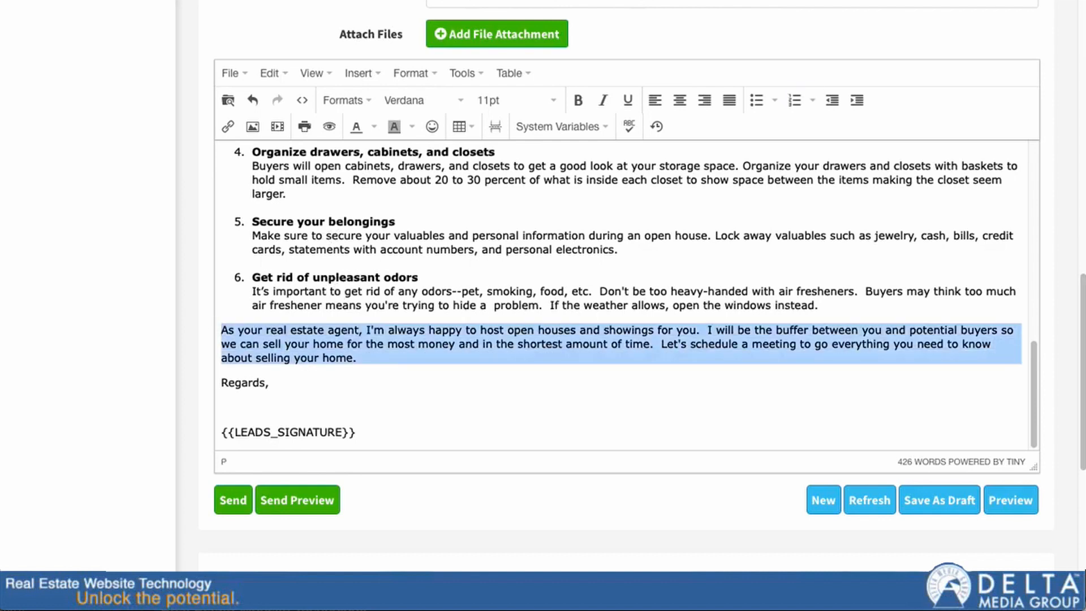
key(BackSpace)
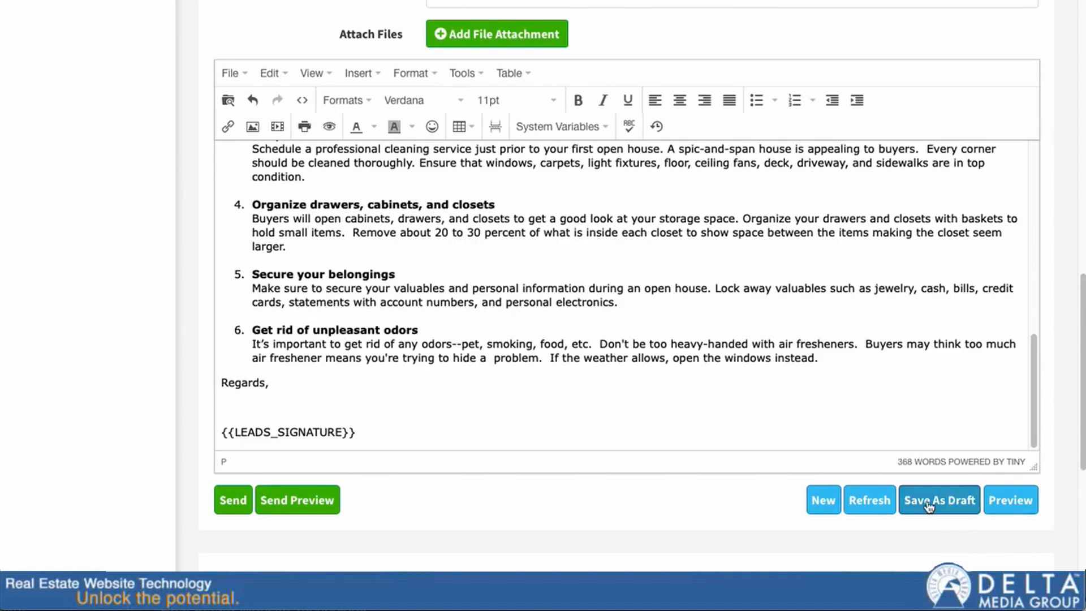
scroll(958, 515, up, 1)
click(939, 555)
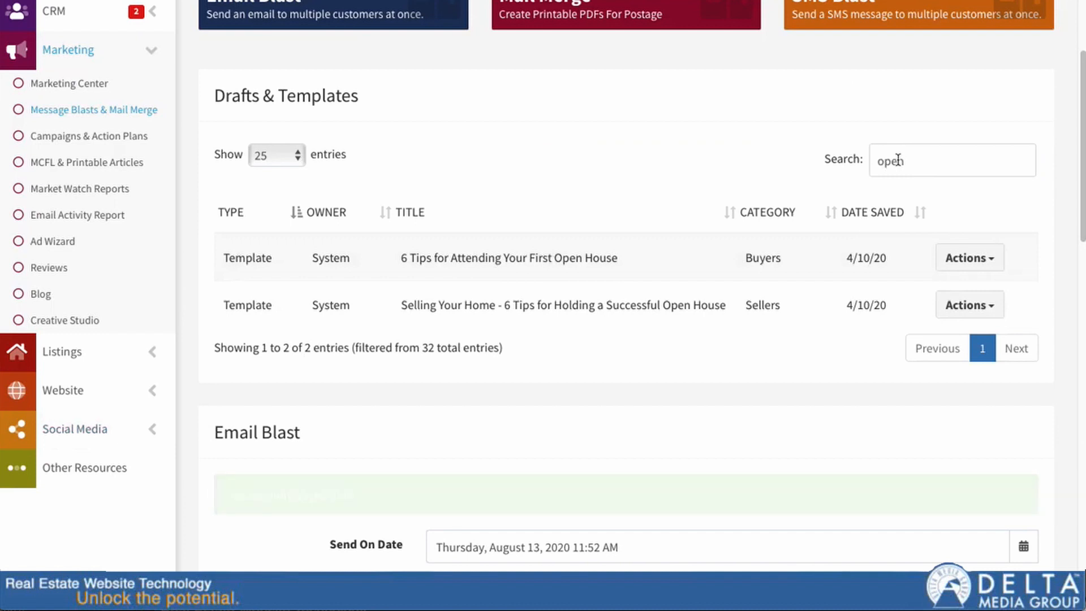
Step: Clear the 'open' search so every draft and template is listed
double_click(899, 160)
key(BackSpace)
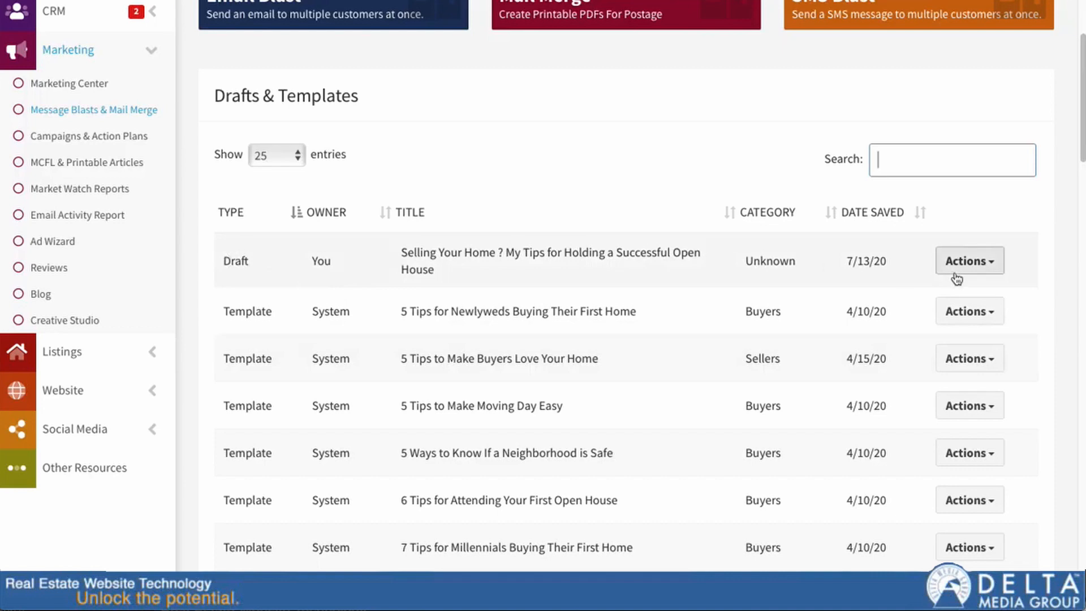
scroll(901, 382, down, 4)
scroll(911, 362, up, 3)
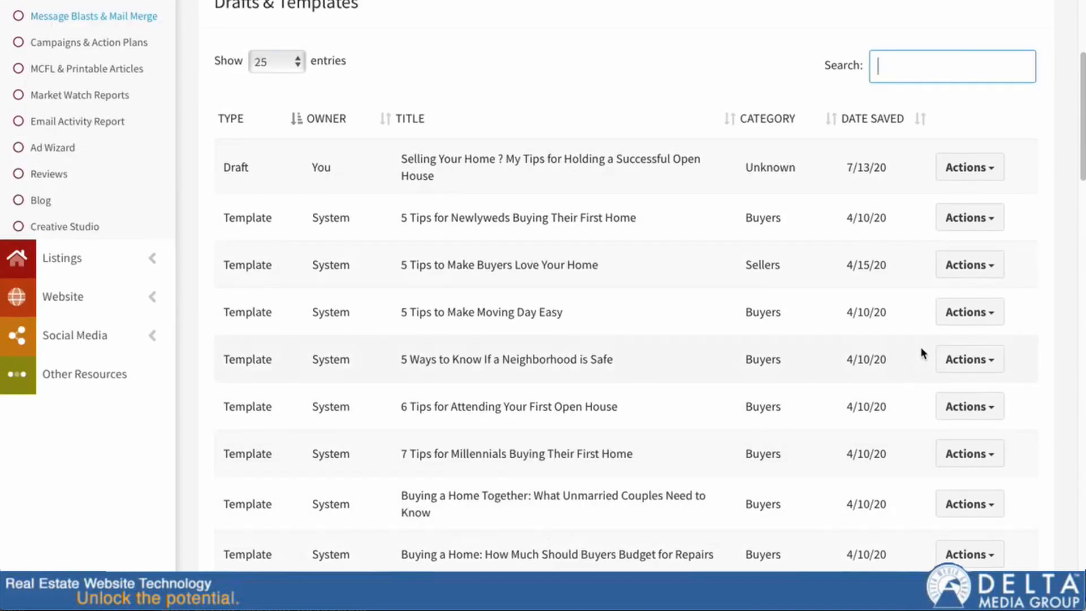
Step: Open the saved open-house draft dated 7/13/20 in the email editor
click(970, 168)
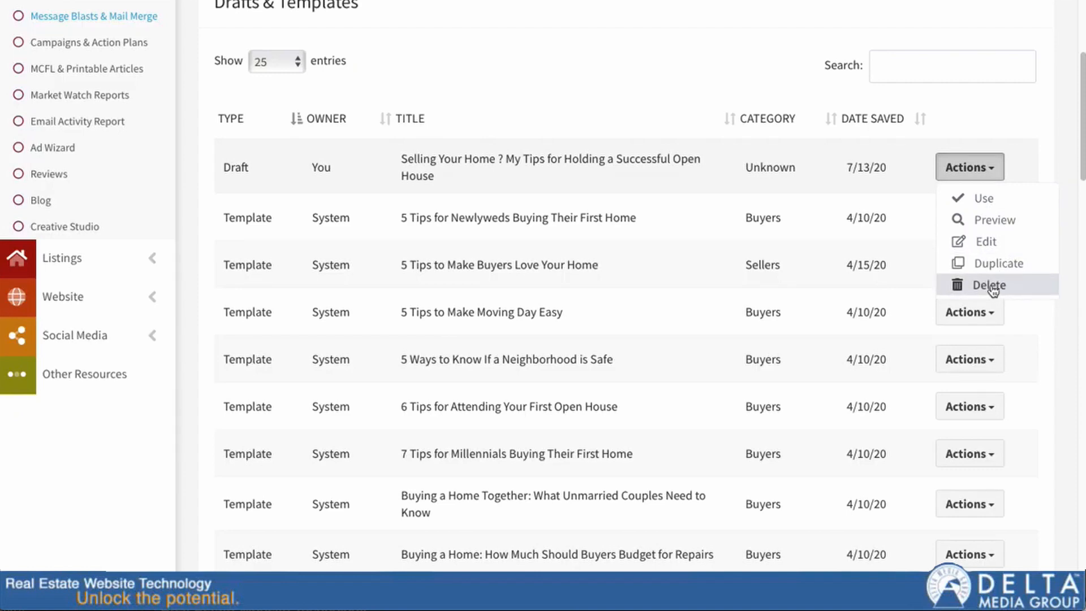
click(1001, 261)
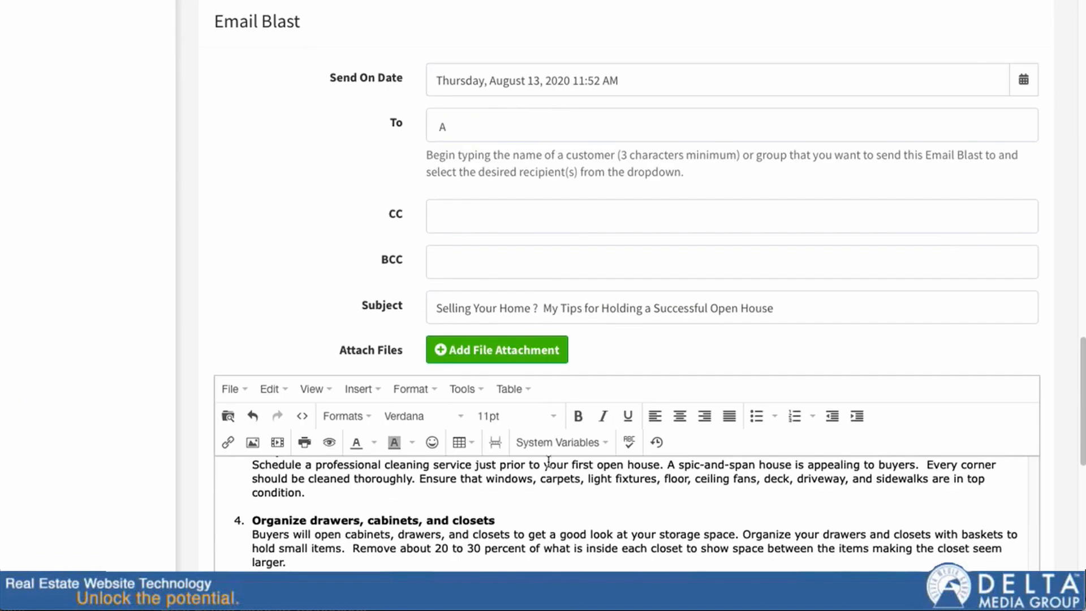
scroll(548, 462, down, 7)
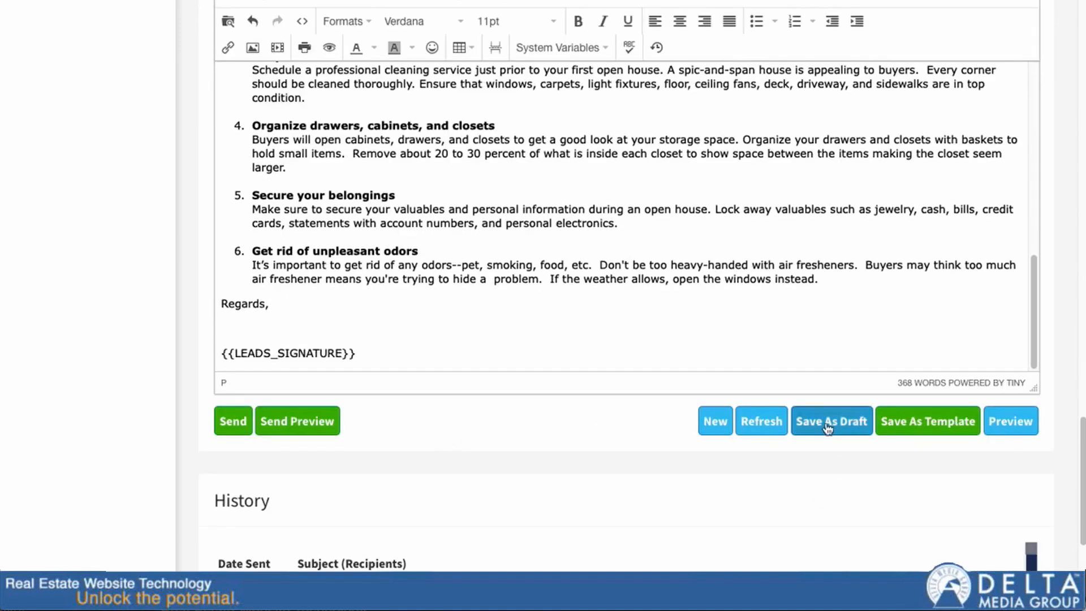
scroll(834, 421, up, 12)
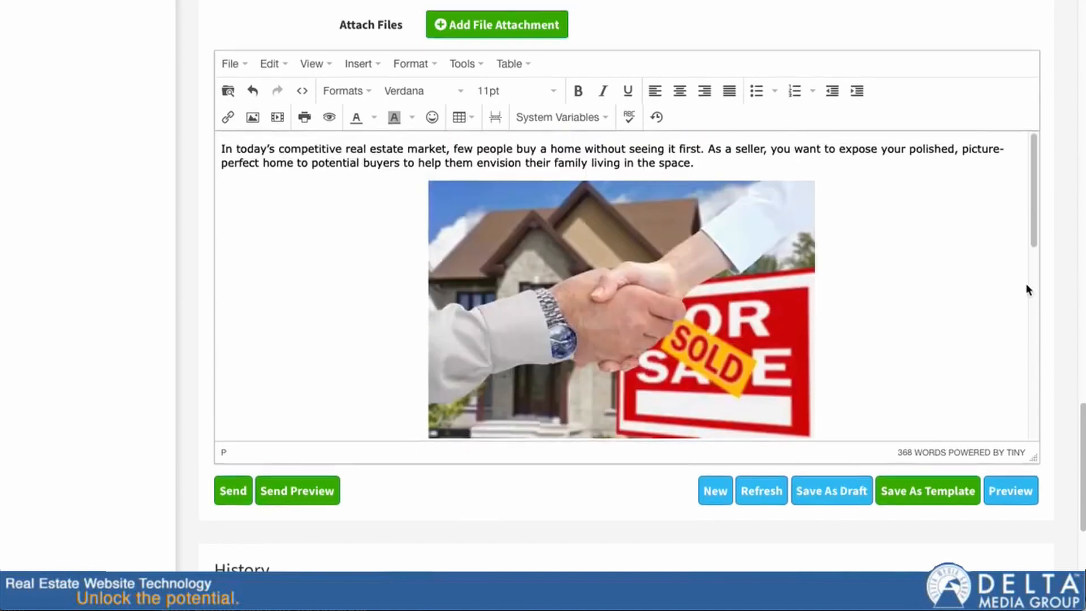
scroll(1028, 290, up, 15)
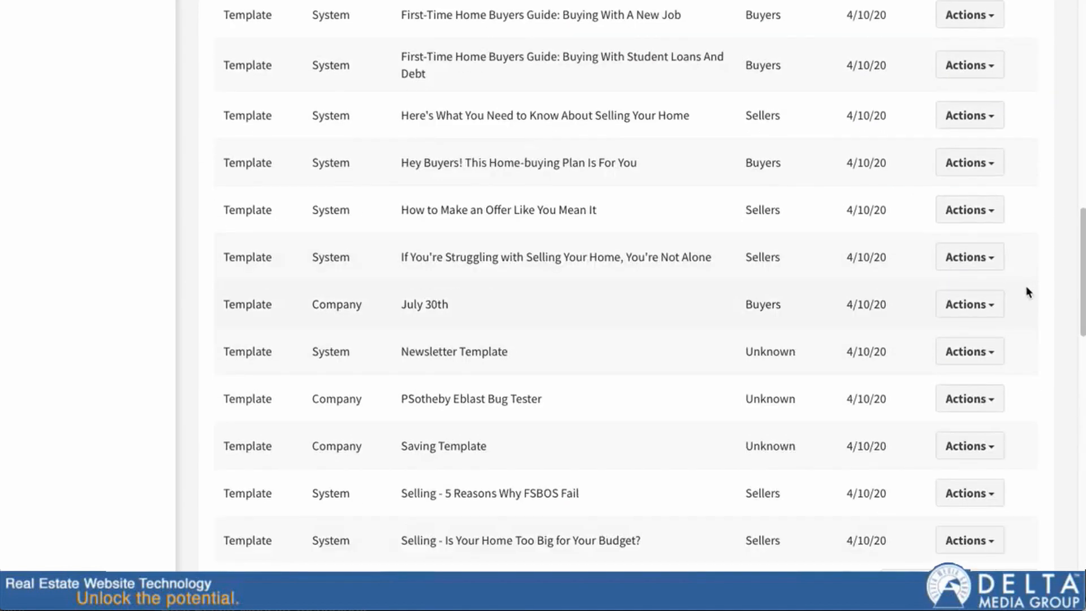
scroll(1027, 289, up, 15)
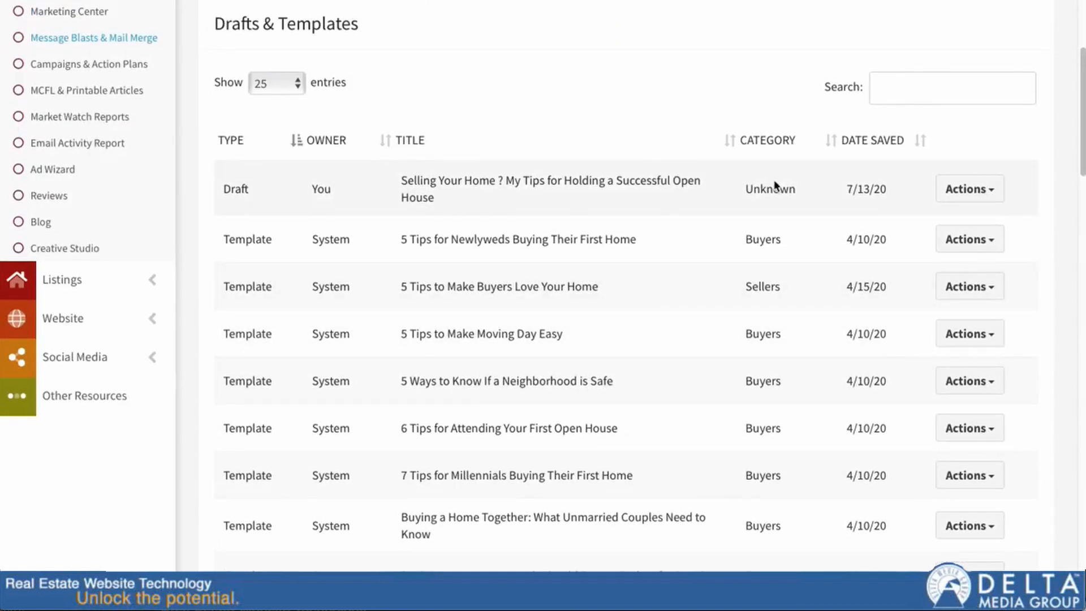
Step: Delete the open-house Draft row from Drafts & Templates and confirm the deletion
click(998, 192)
click(997, 308)
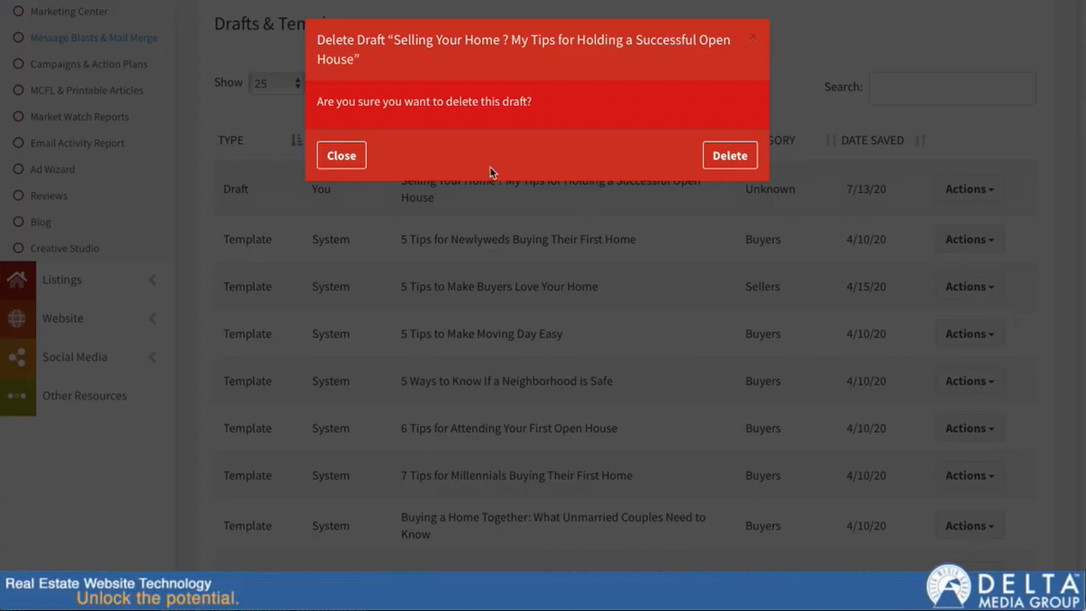
click(720, 163)
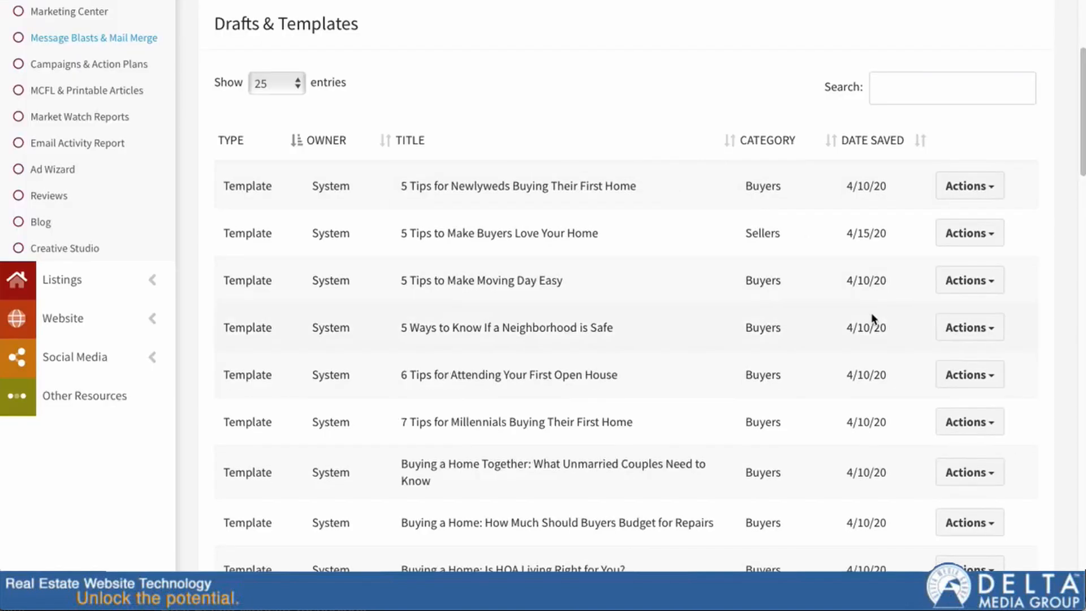
scroll(151, 378, down, 20)
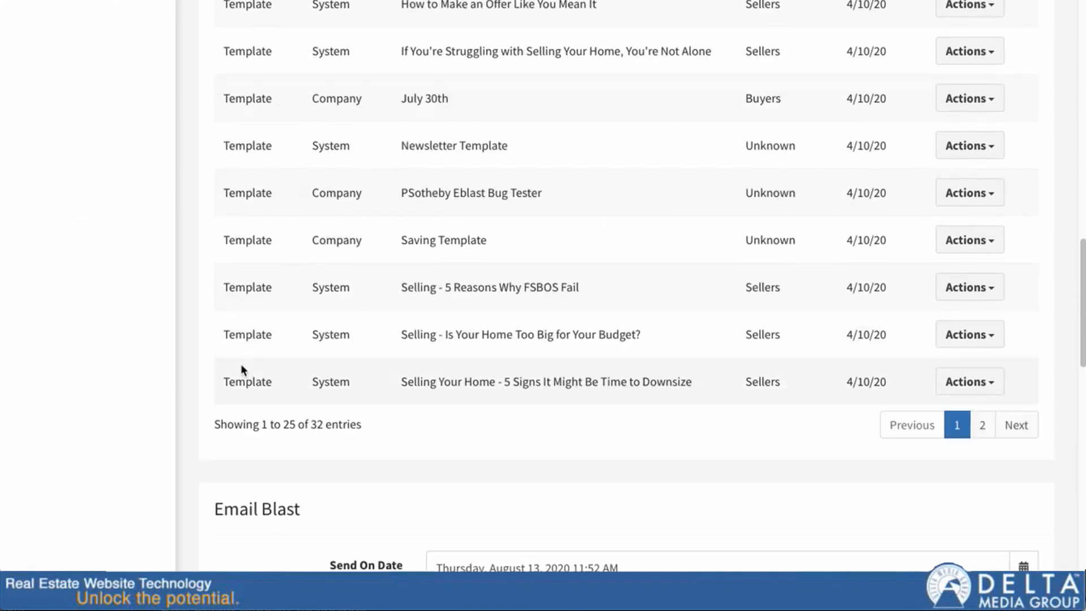
scroll(199, 367, down, 4)
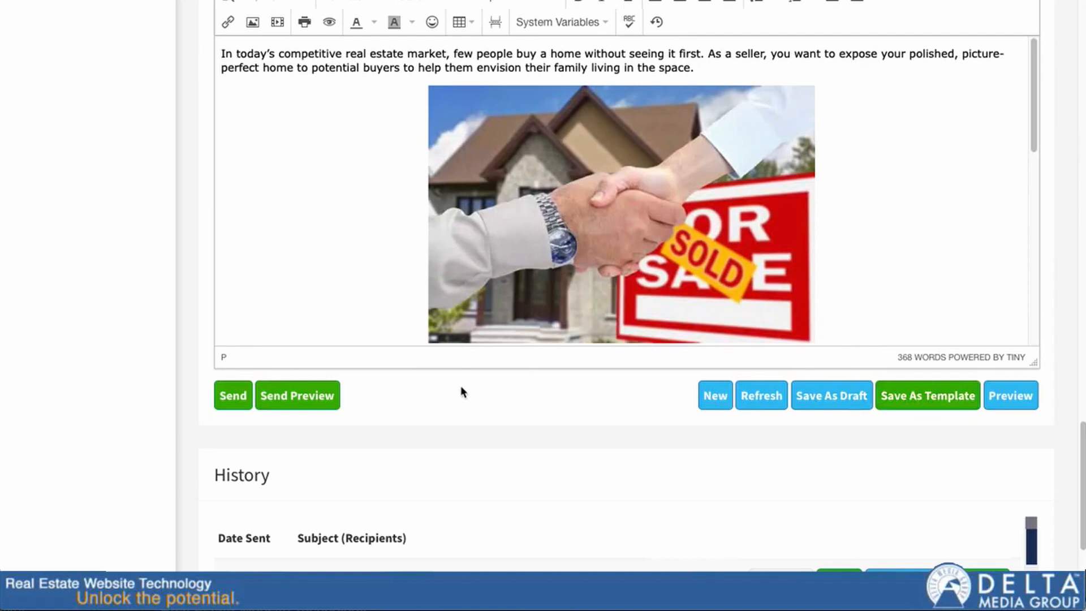
scroll(475, 378, up, 2)
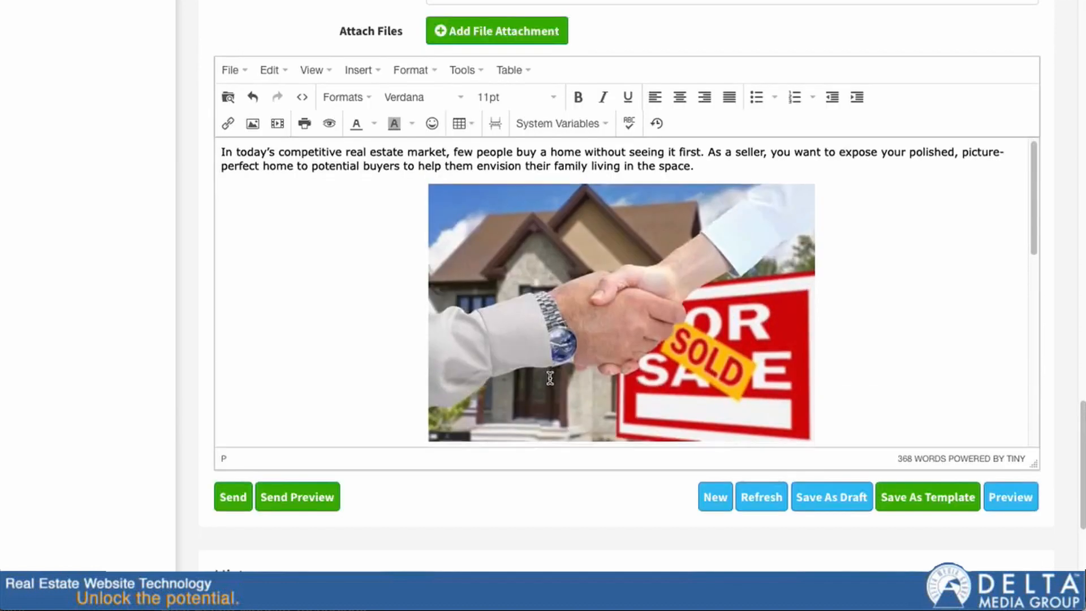
scroll(550, 378, down, 3)
scroll(209, 460, down, 6)
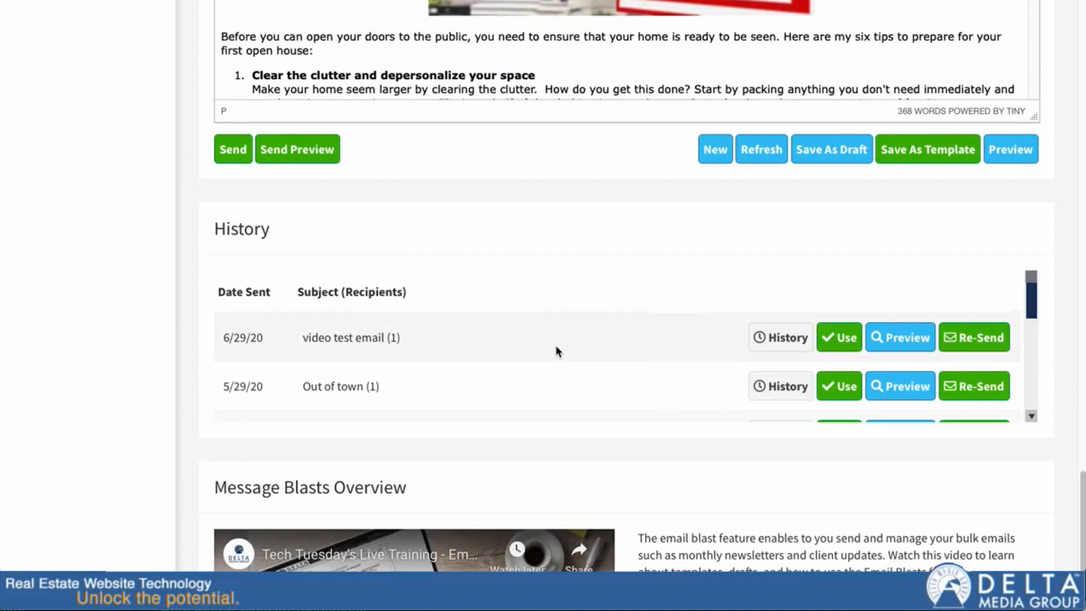
click(779, 338)
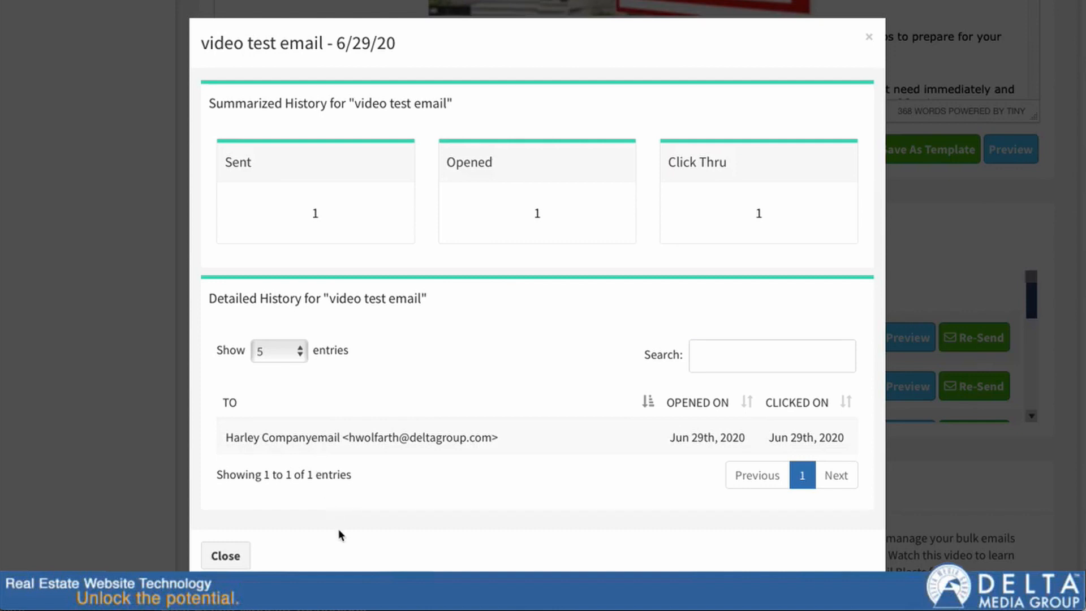
click(289, 351)
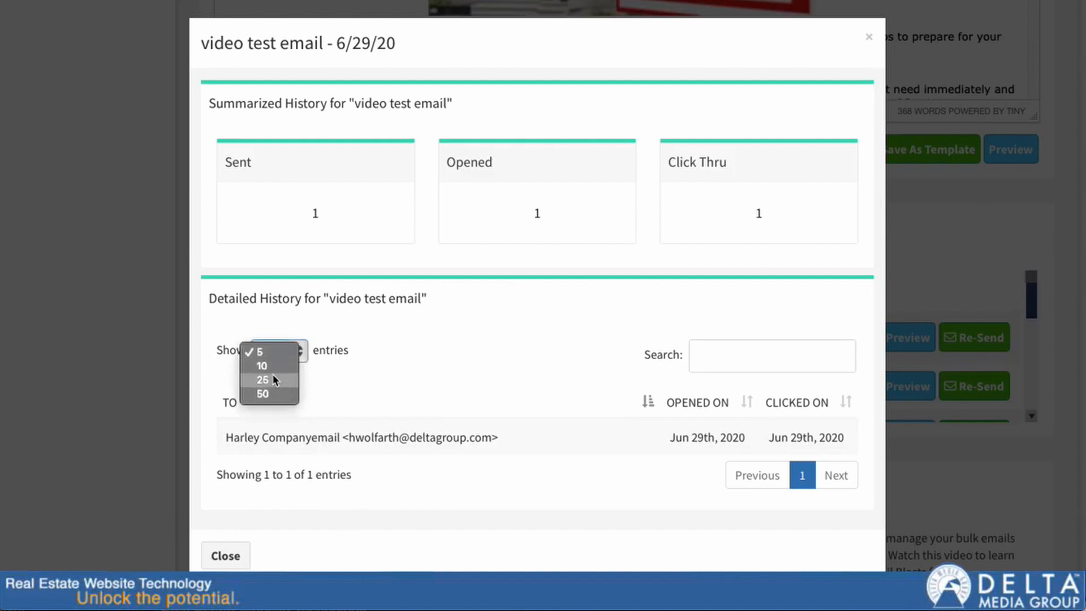
click(485, 346)
click(764, 355)
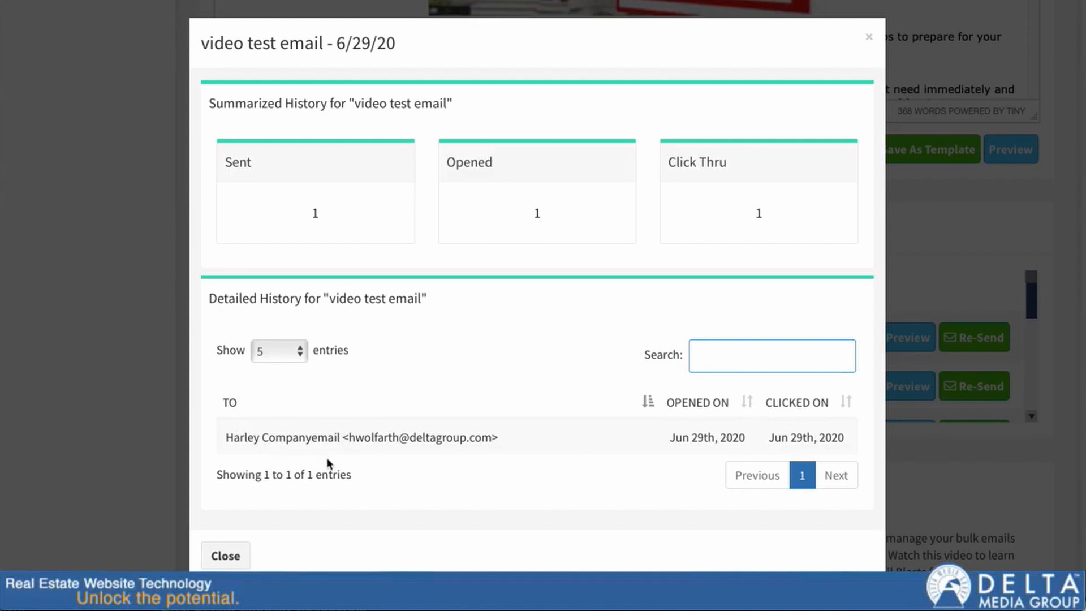
text(fjdhs)
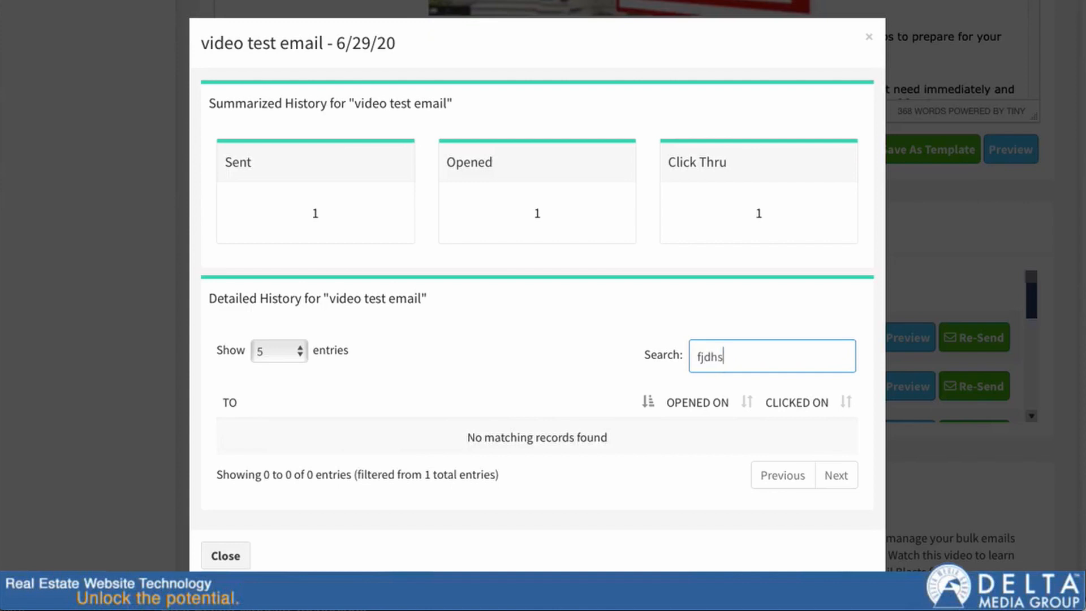
key(ctrl+a)
key(BackSpace)
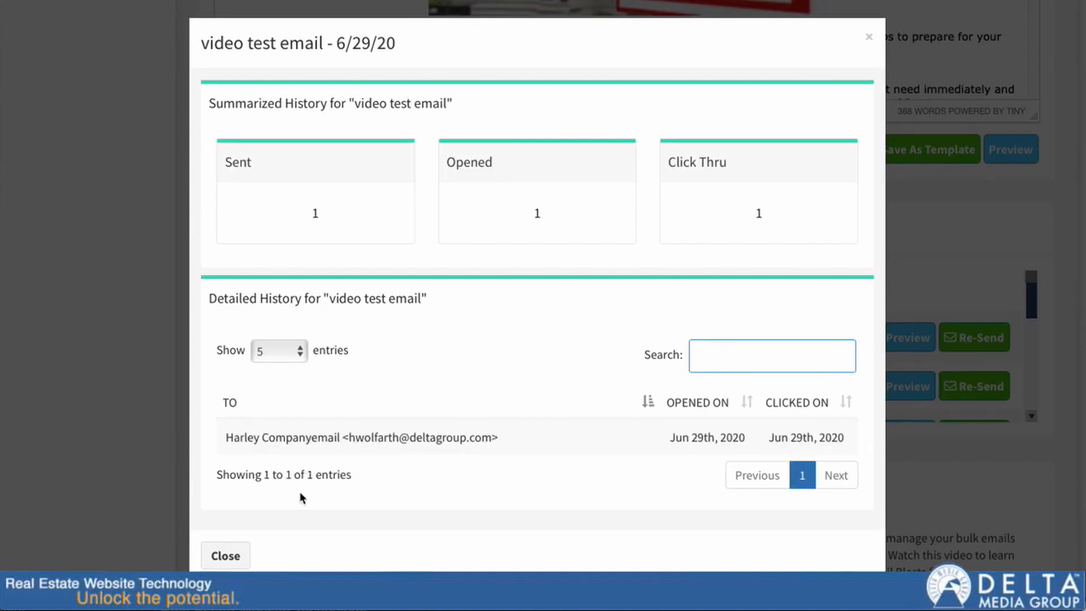
click(226, 555)
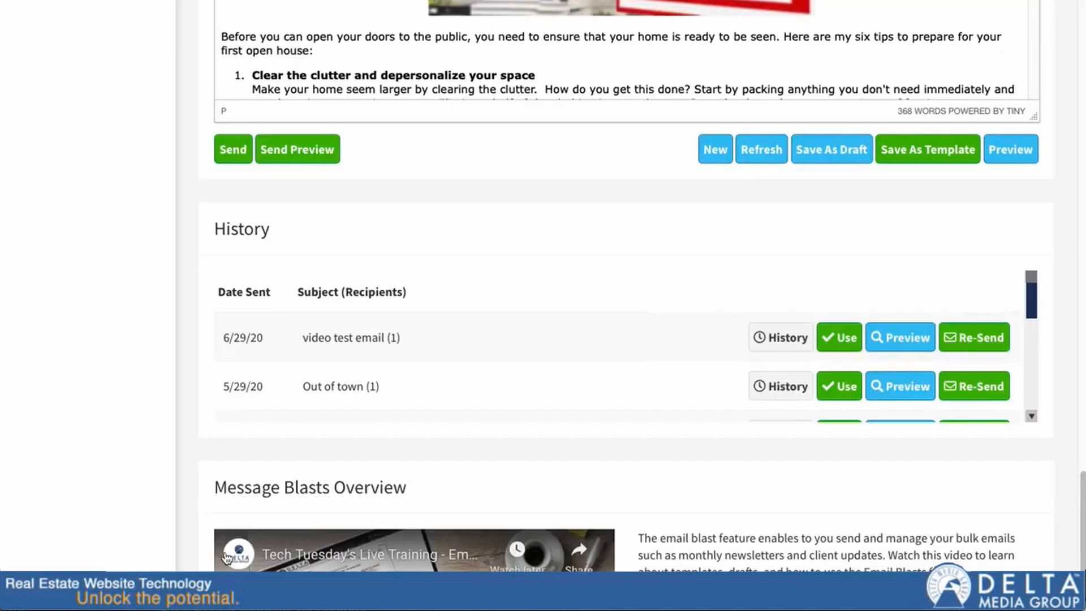
Step: Reuse the 6/29/20 'video test email' from History, preview it, then load it for Re-Send
click(851, 345)
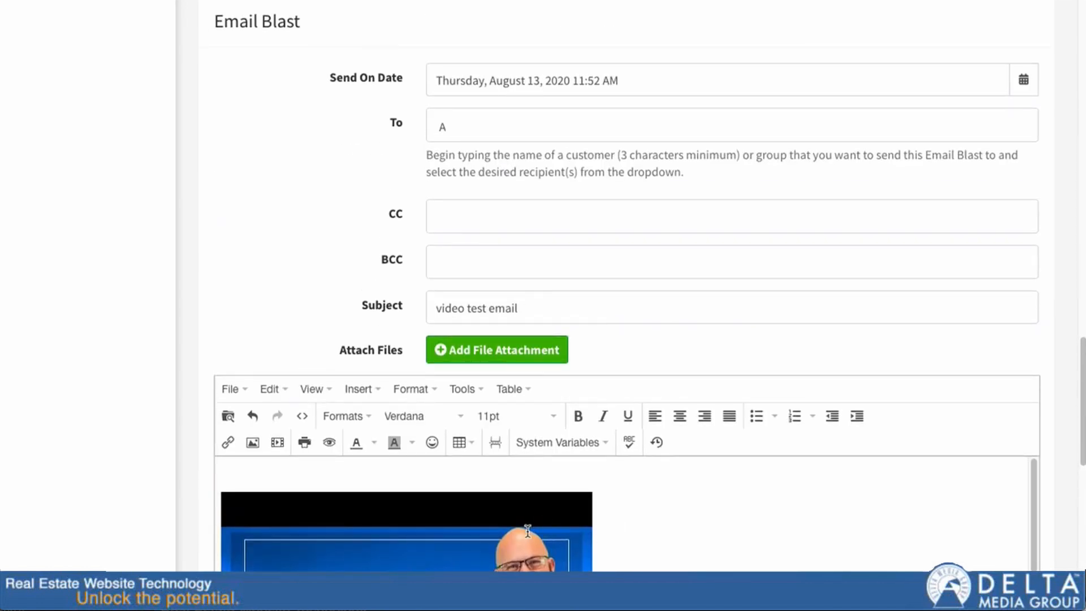
scroll(151, 543, down, 10)
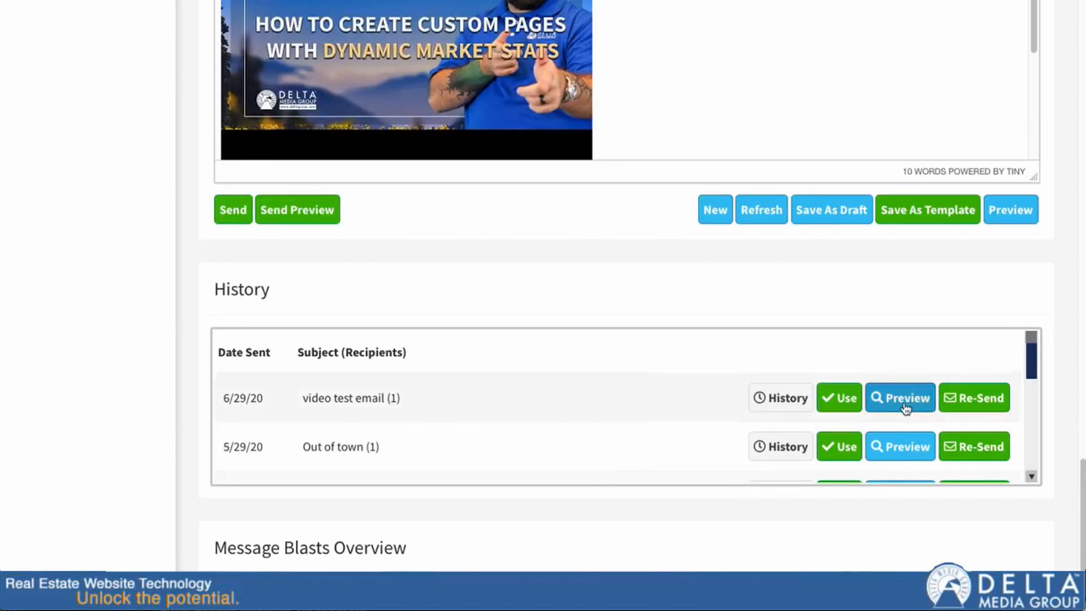
click(893, 399)
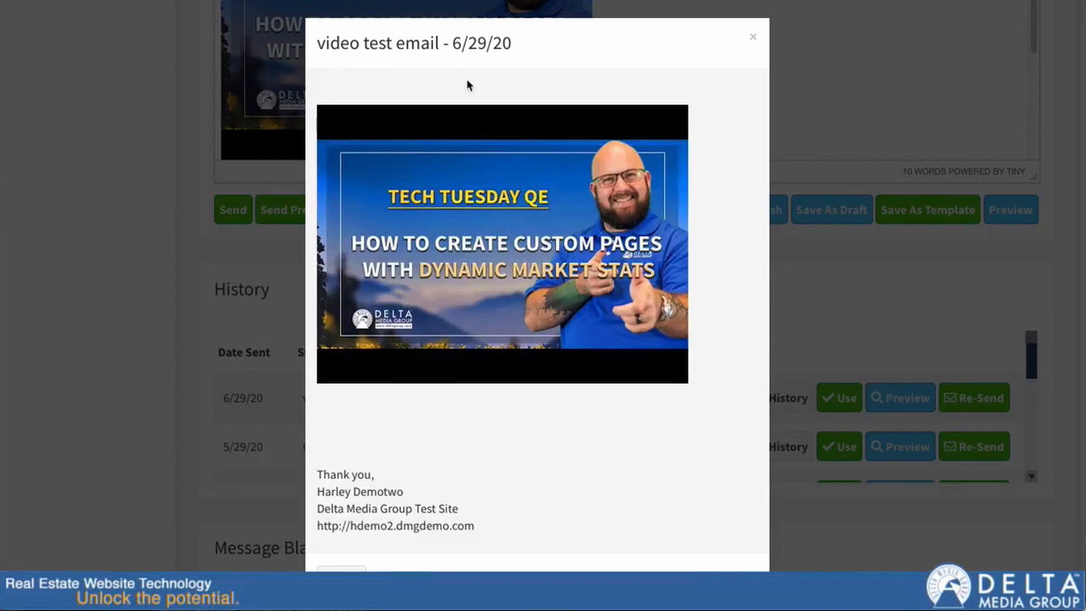
click(752, 37)
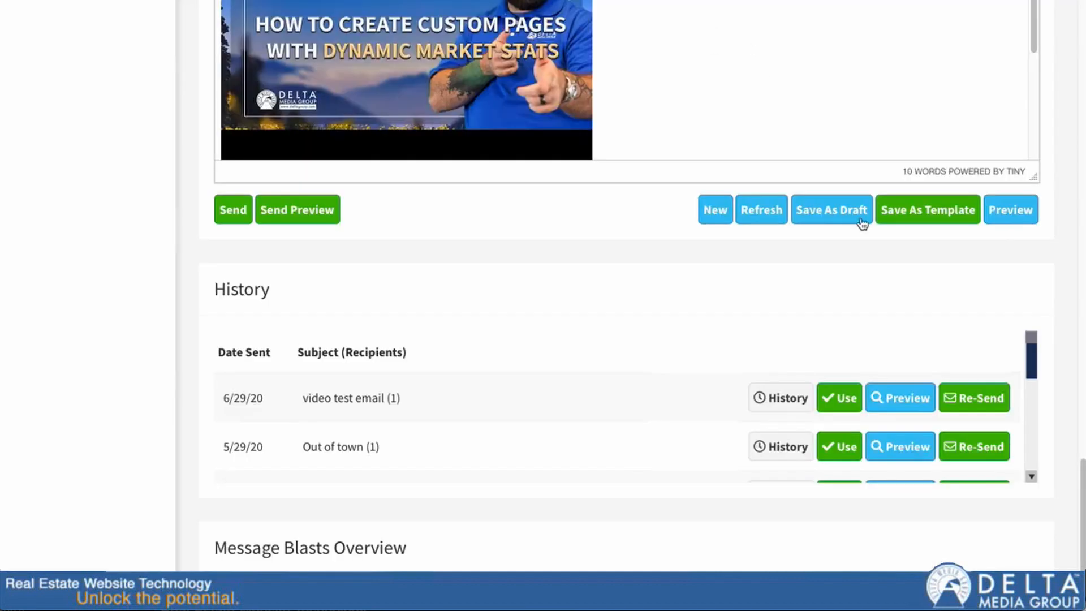
click(982, 399)
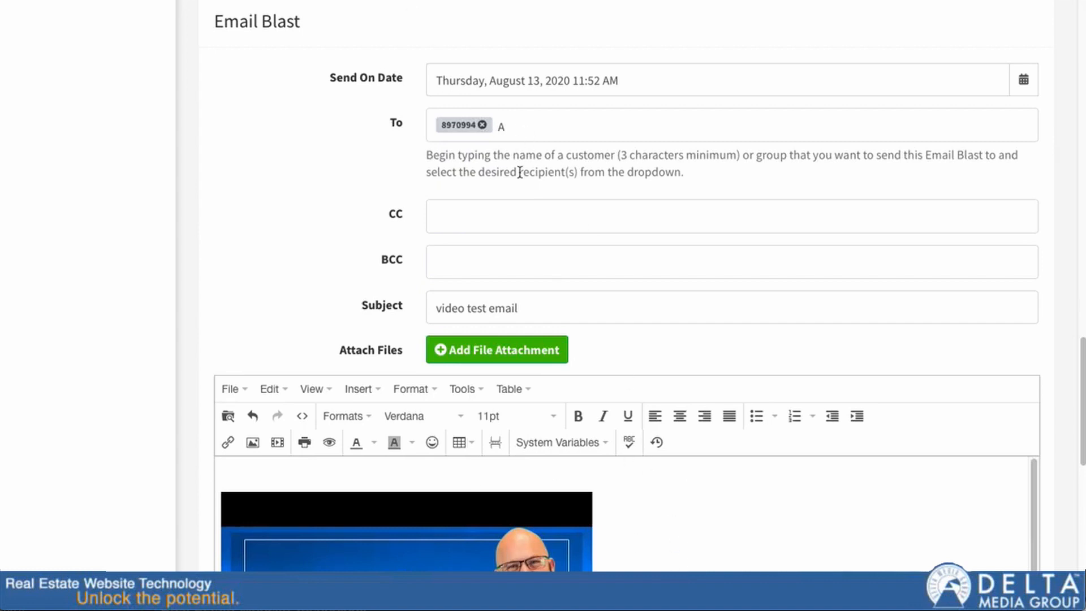
scroll(1066, 359, down, 8)
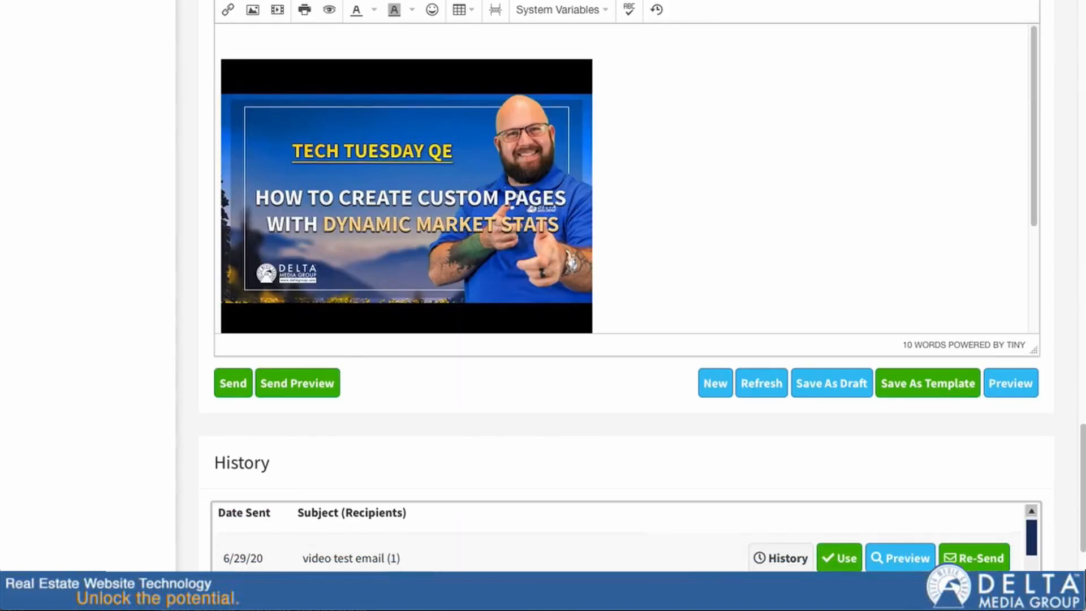
scroll(1037, 468, up, 10)
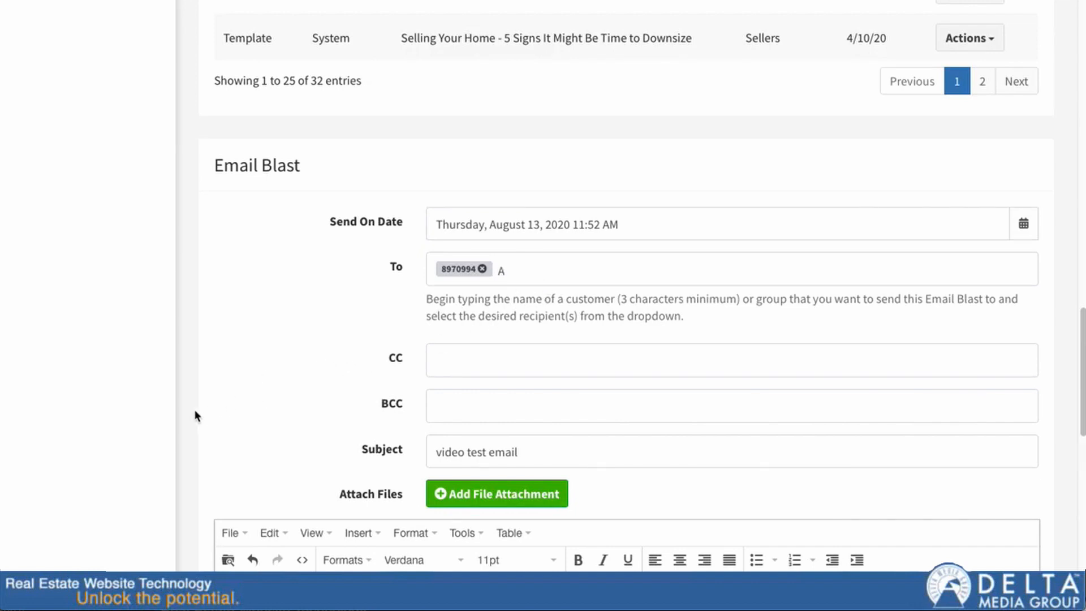
scroll(205, 402, down, 10)
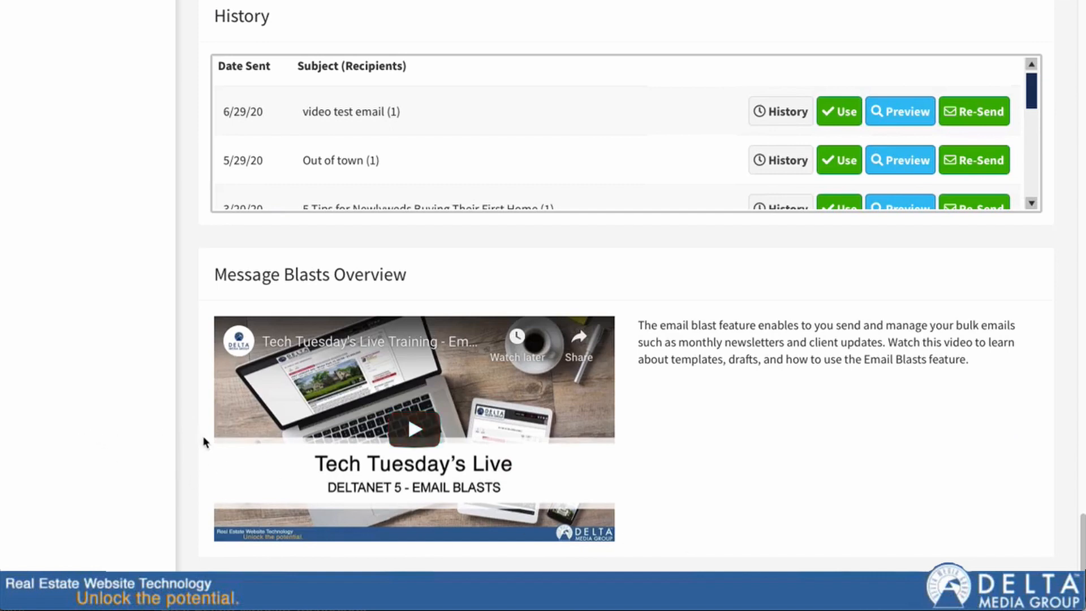
scroll(204, 438, up, 15)
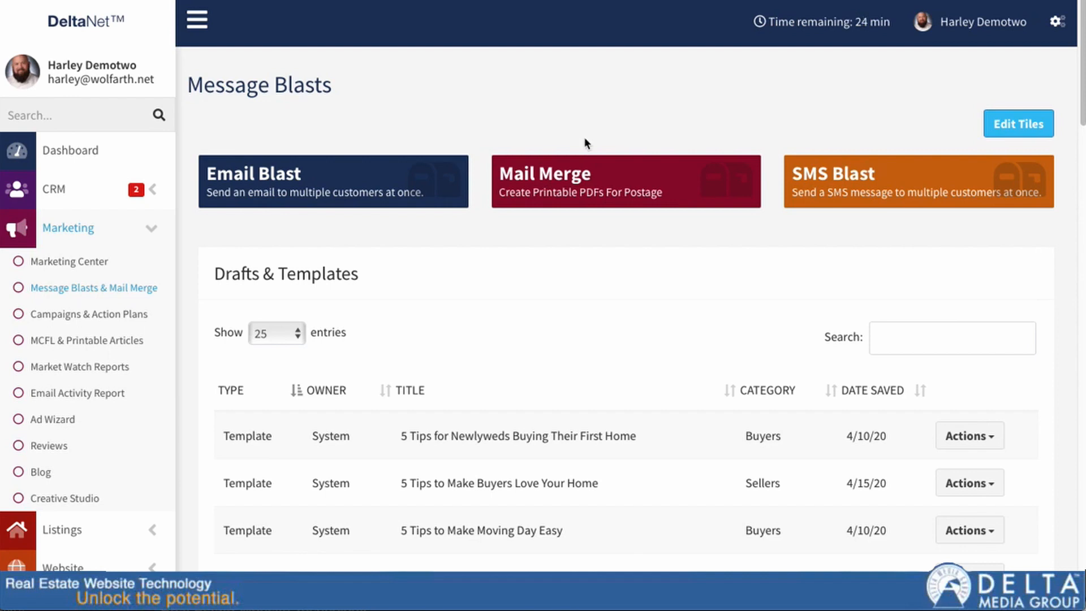
scroll(252, 181, down, 15)
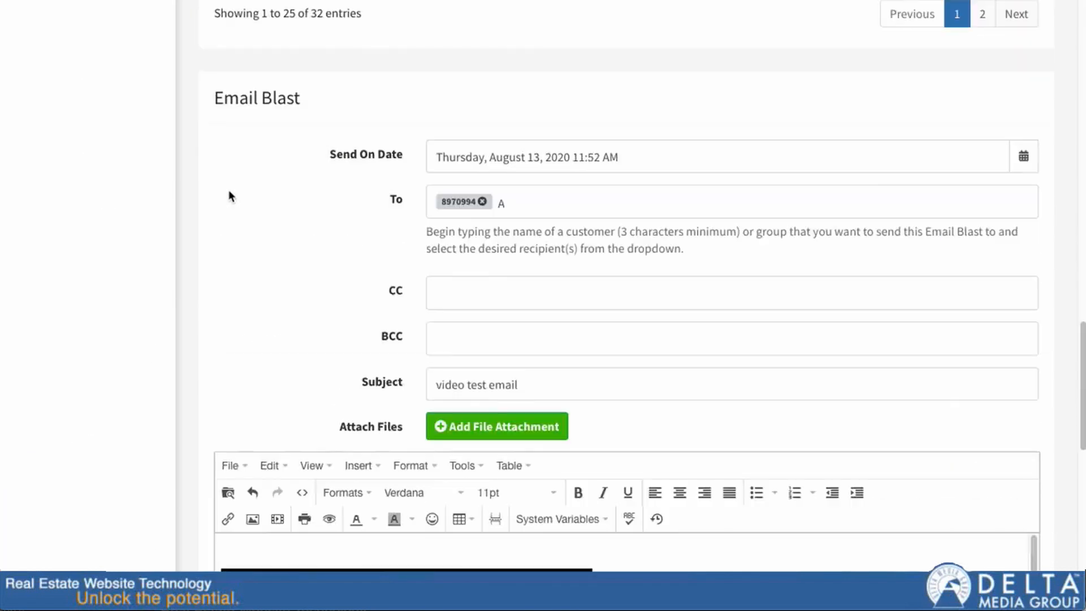
scroll(229, 196, down, 8)
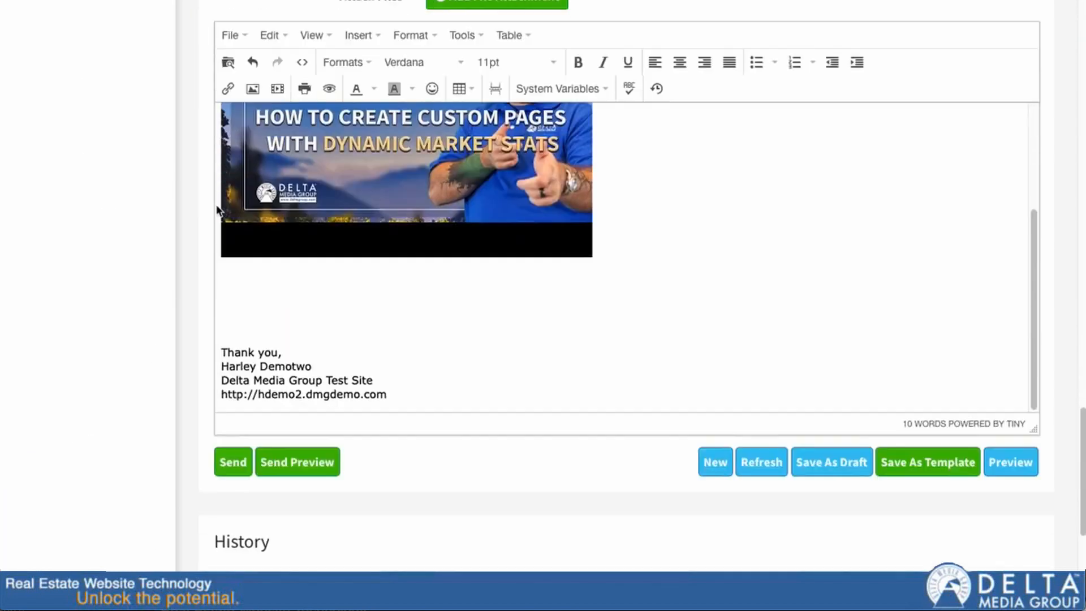
scroll(220, 210, down, 3)
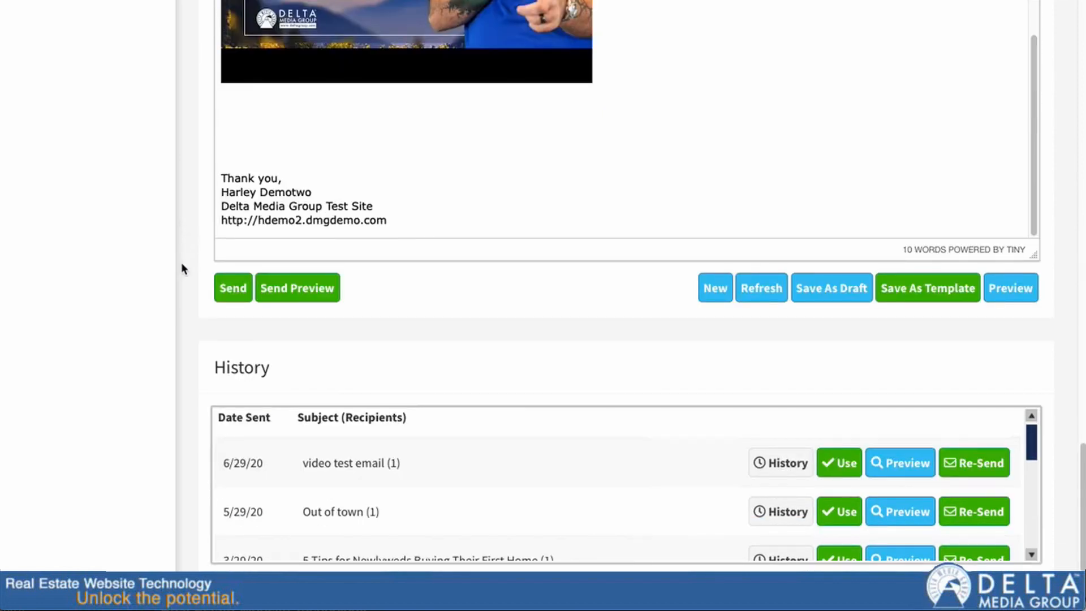
scroll(178, 260, up, 20)
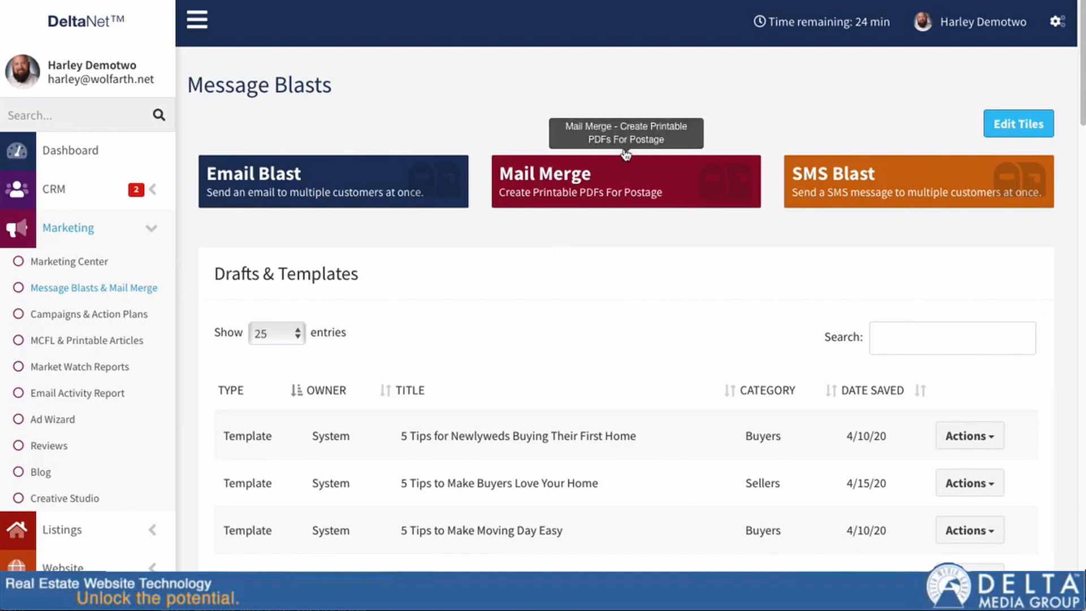
Step: Open Mail Merge and scroll down past Drafts & Templates to the empty letter form
click(577, 182)
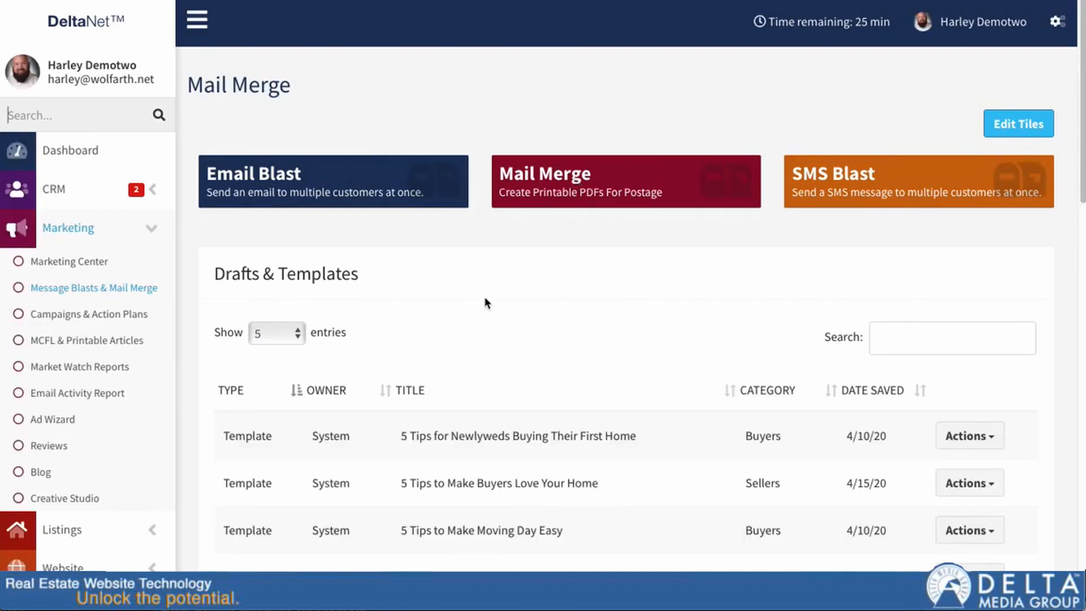
scroll(484, 303, down, 3)
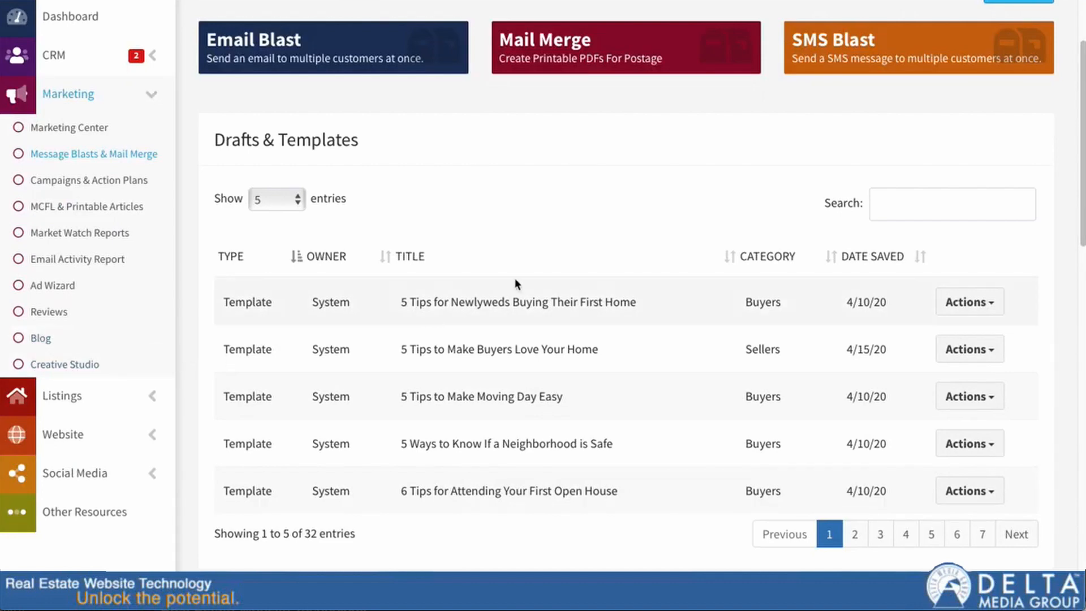
scroll(372, 450, down, 1)
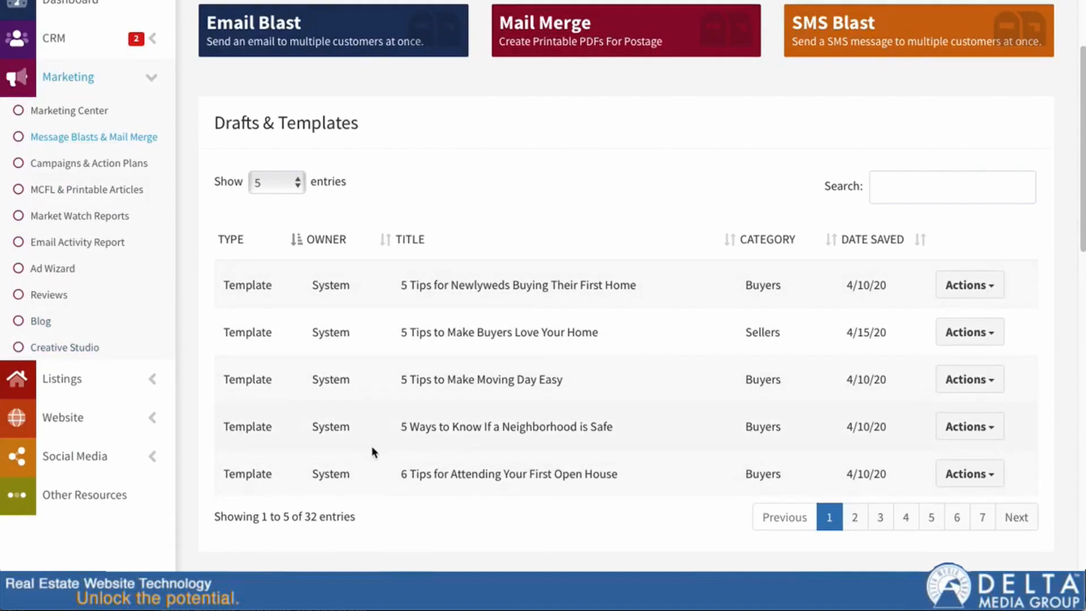
scroll(371, 446, down, 10)
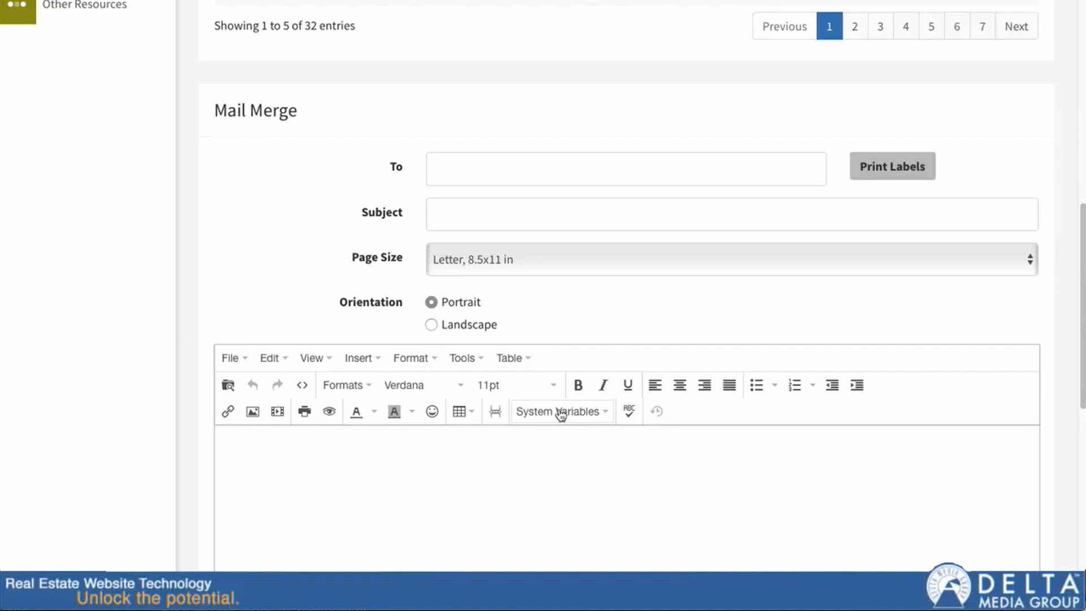
Step: Address the mail merge to the group 'special supergroup'
click(473, 170)
text(su)
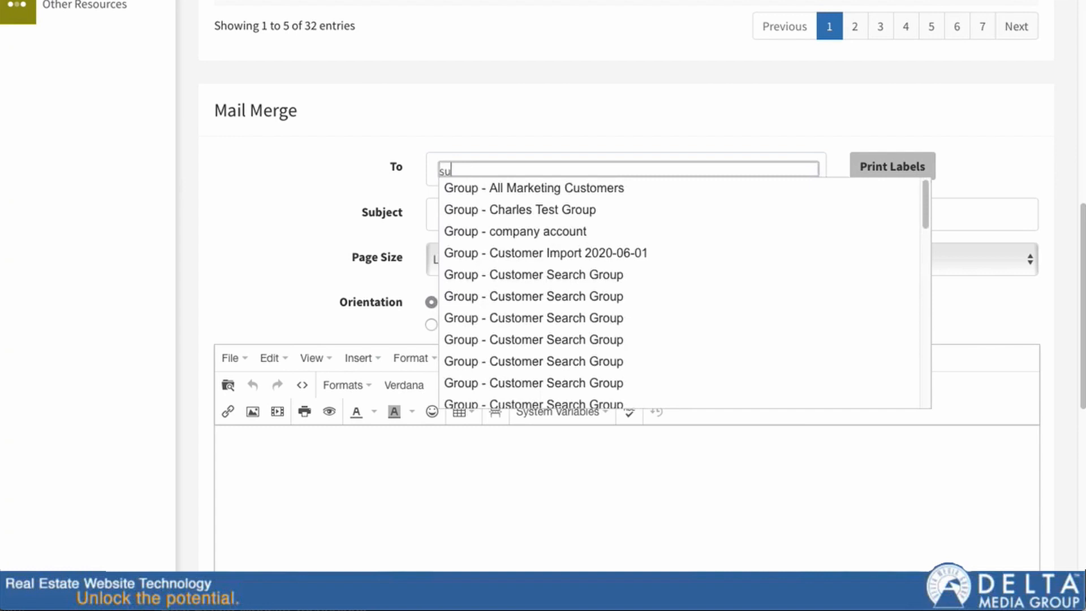
text(per)
click(506, 189)
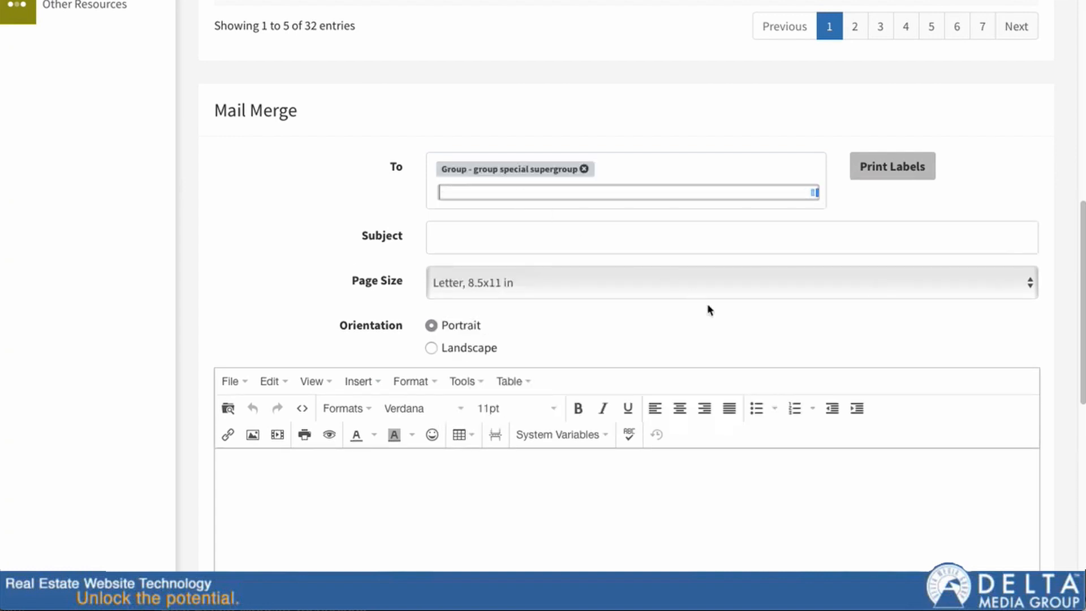
click(223, 206)
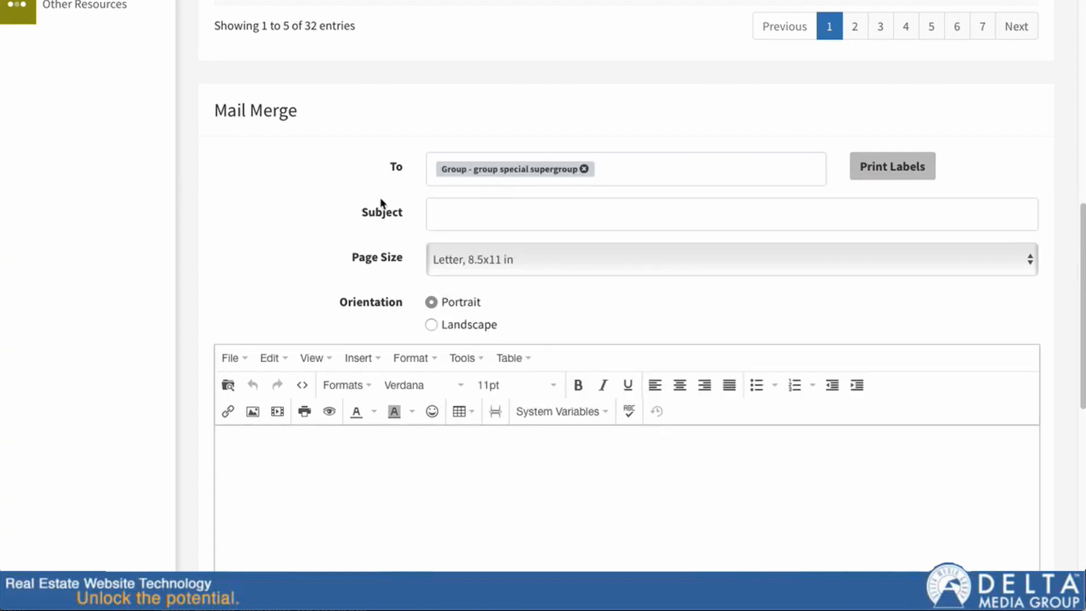
Step: Enter the subject 'This is my mail merge' and place the cursor in the letter body
click(434, 213)
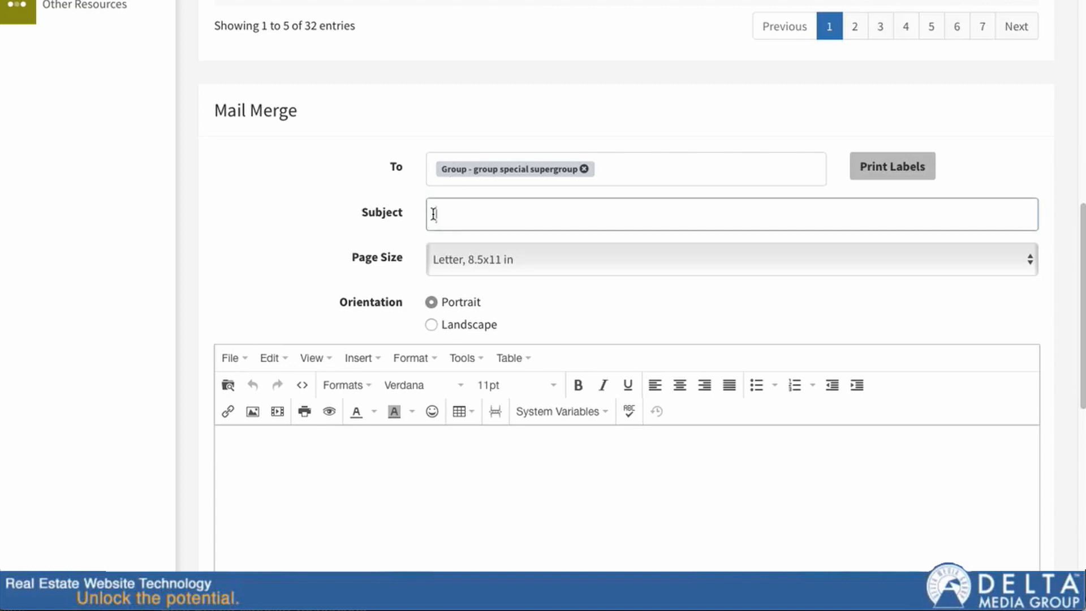
text(This is my mail merge)
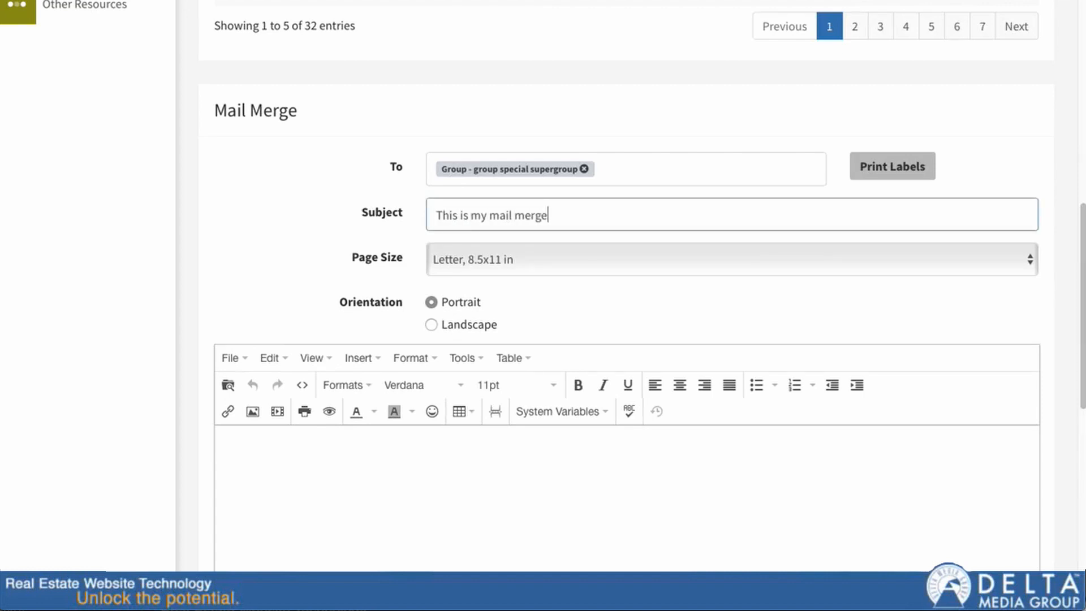
scroll(407, 350, down, 5)
click(434, 241)
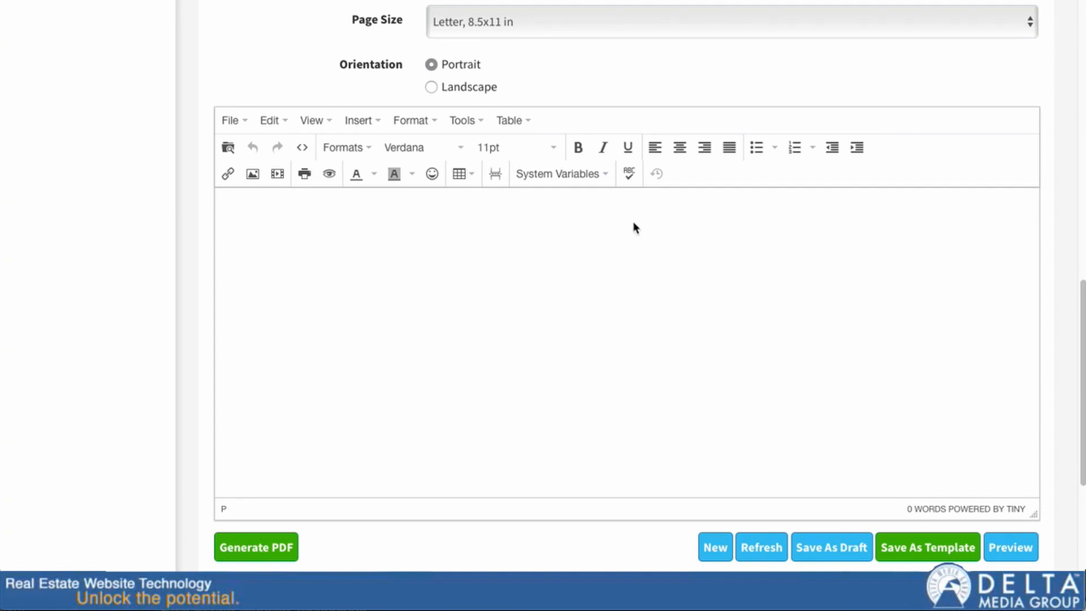
Step: Start the letter with {{CUSTOMER_NAME}} and a comma, then the line 'This is my message'
click(601, 175)
click(572, 200)
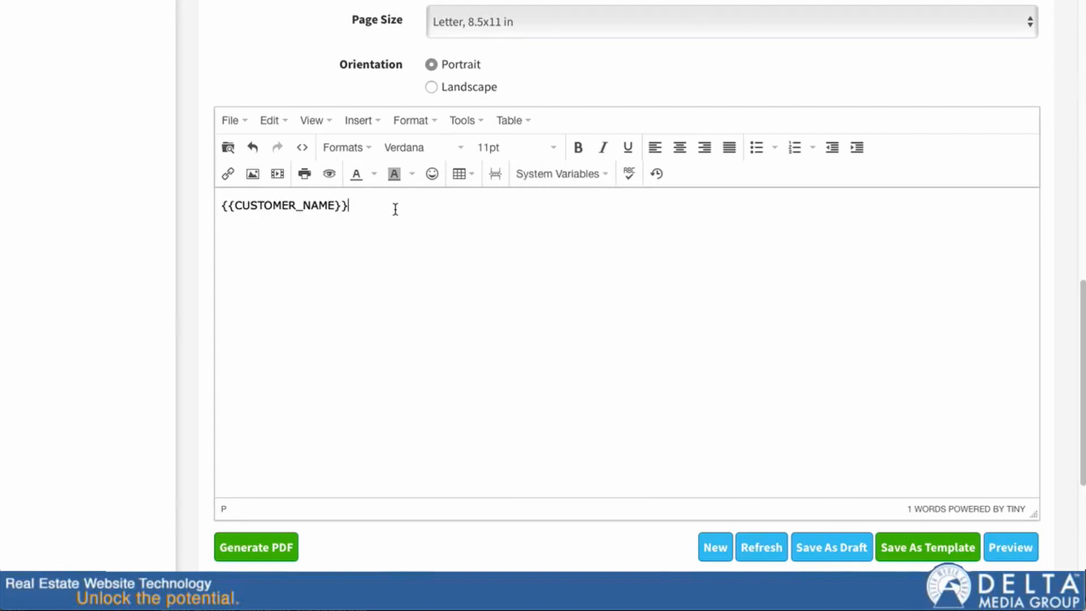
text(,)
key(Return)
text(This is my message)
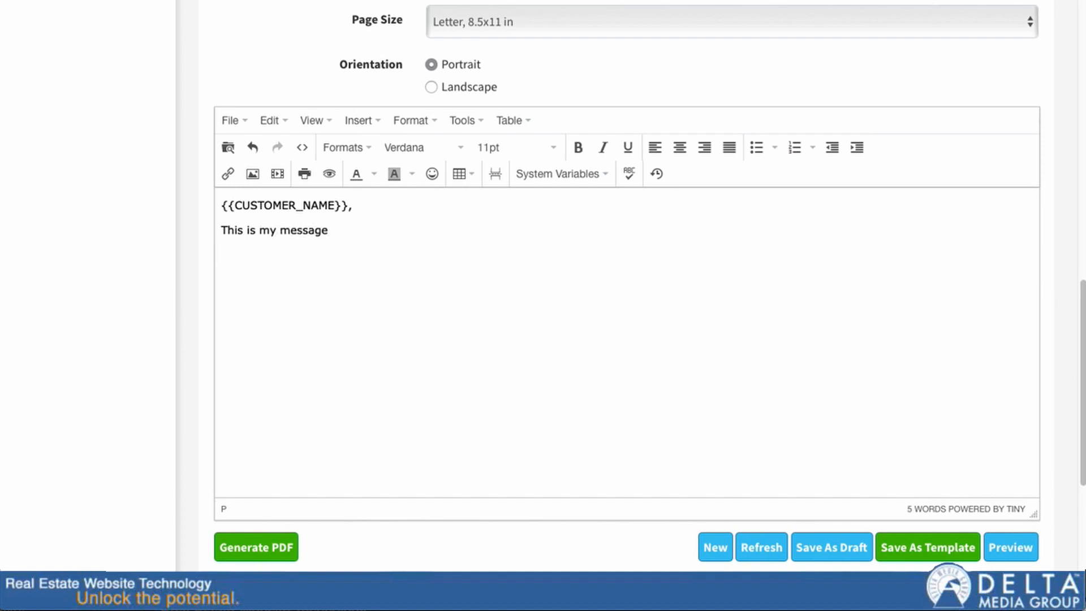
key(Return)
Step: Insert the {{LEADS_SIGNATURE}} system variable below the message line
click(601, 175)
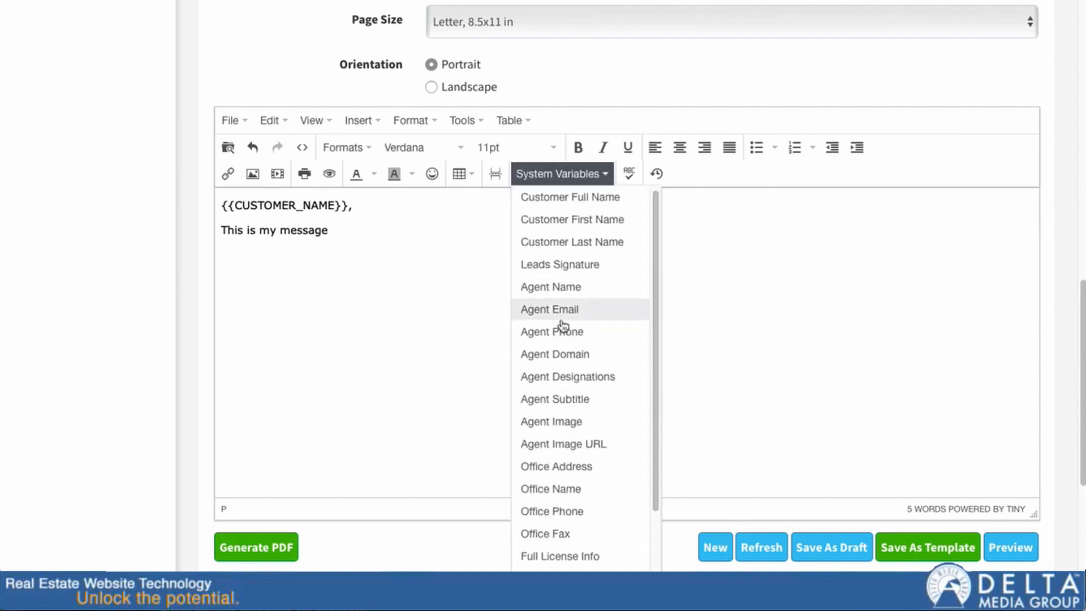
click(424, 289)
click(600, 176)
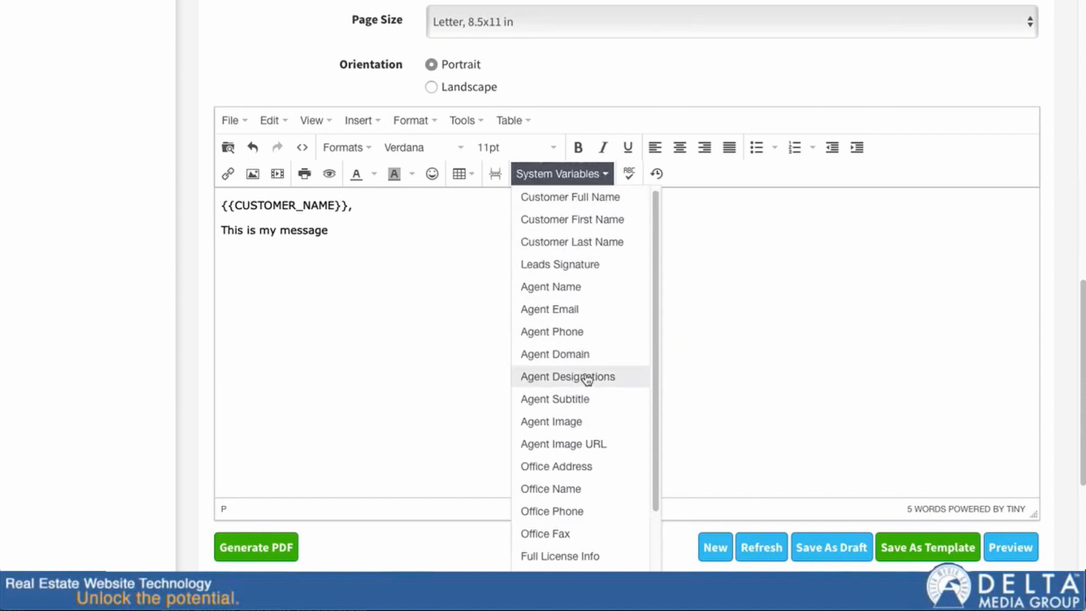
click(567, 267)
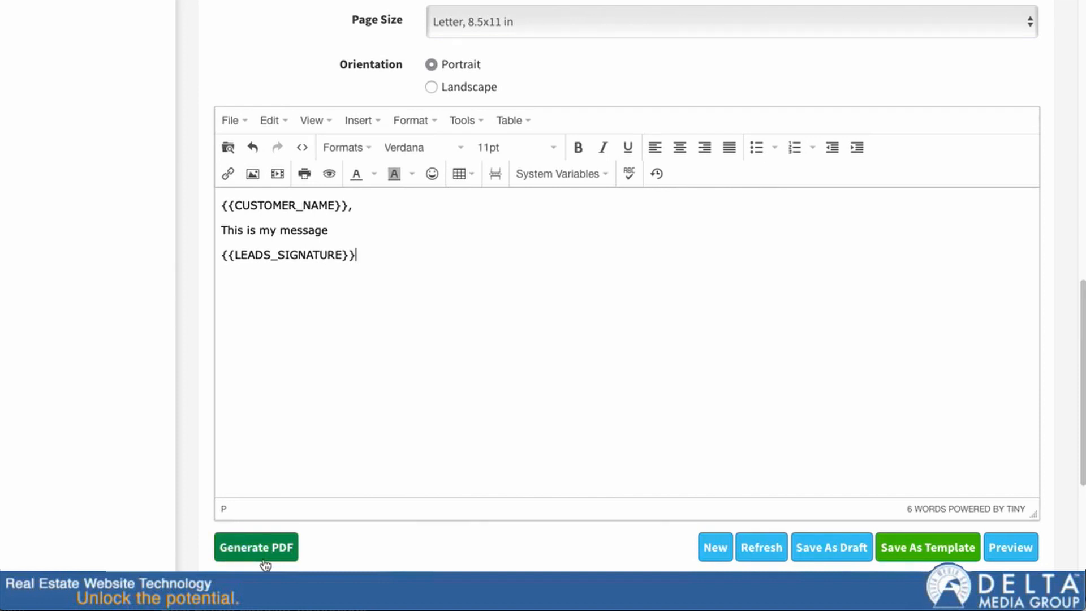
scroll(274, 507, up, 4)
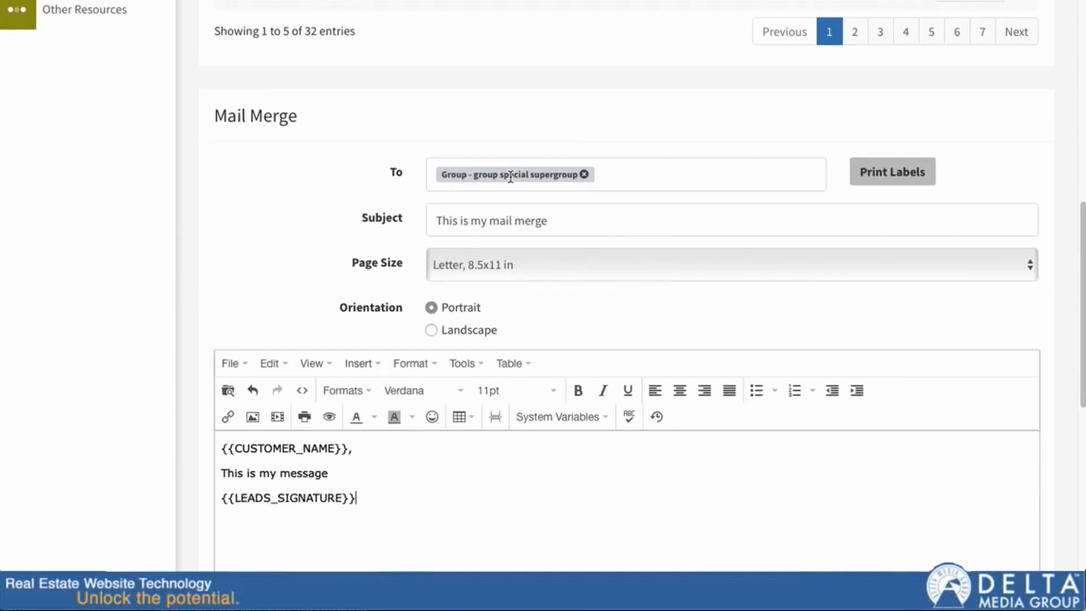
scroll(338, 416, down, 3)
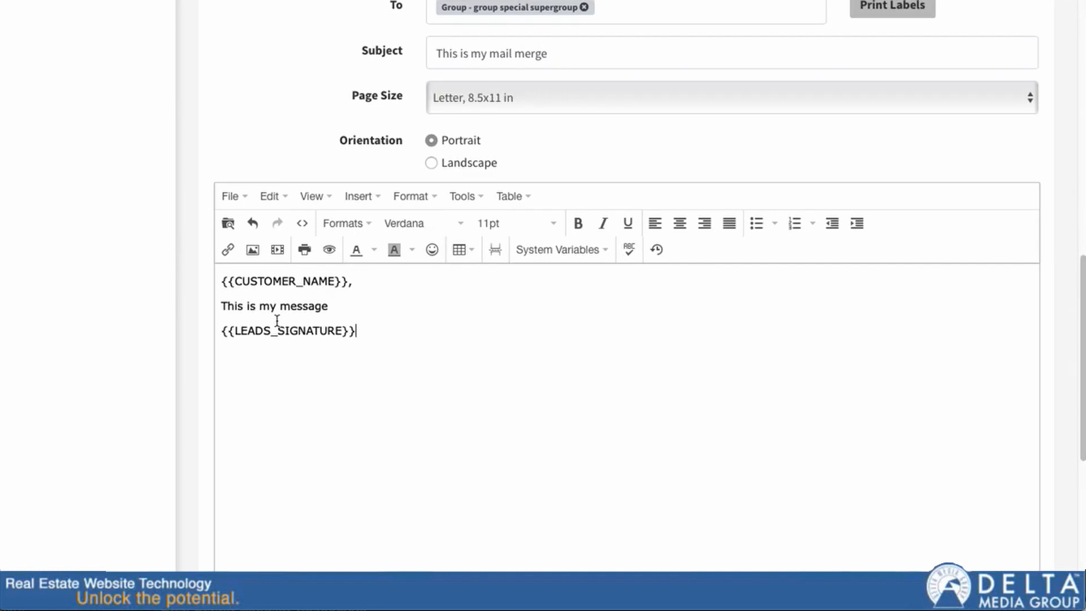
scroll(305, 340, down, 8)
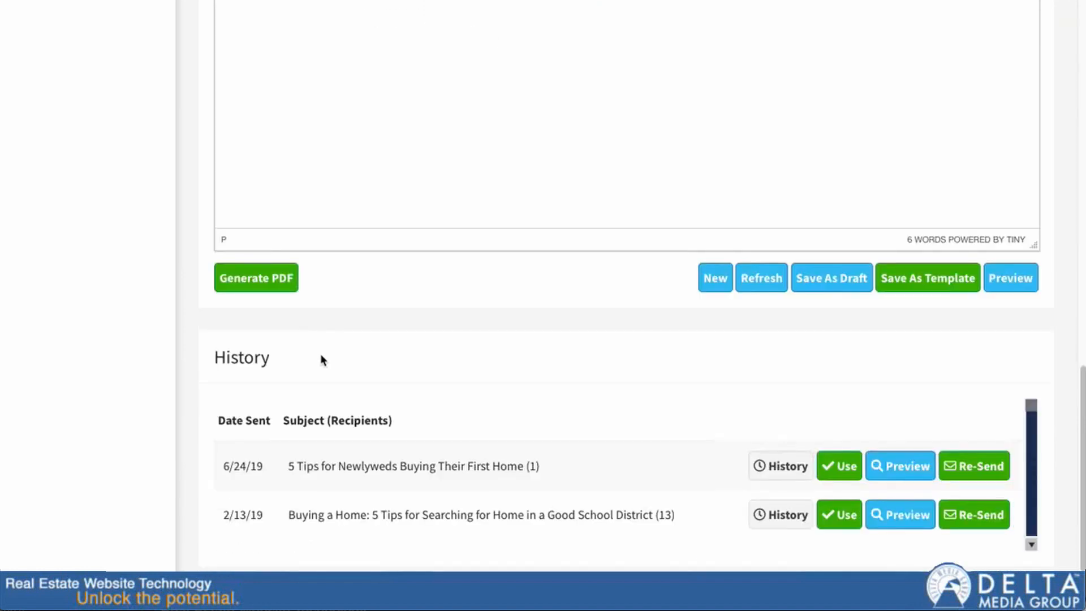
scroll(284, 339, up, 8)
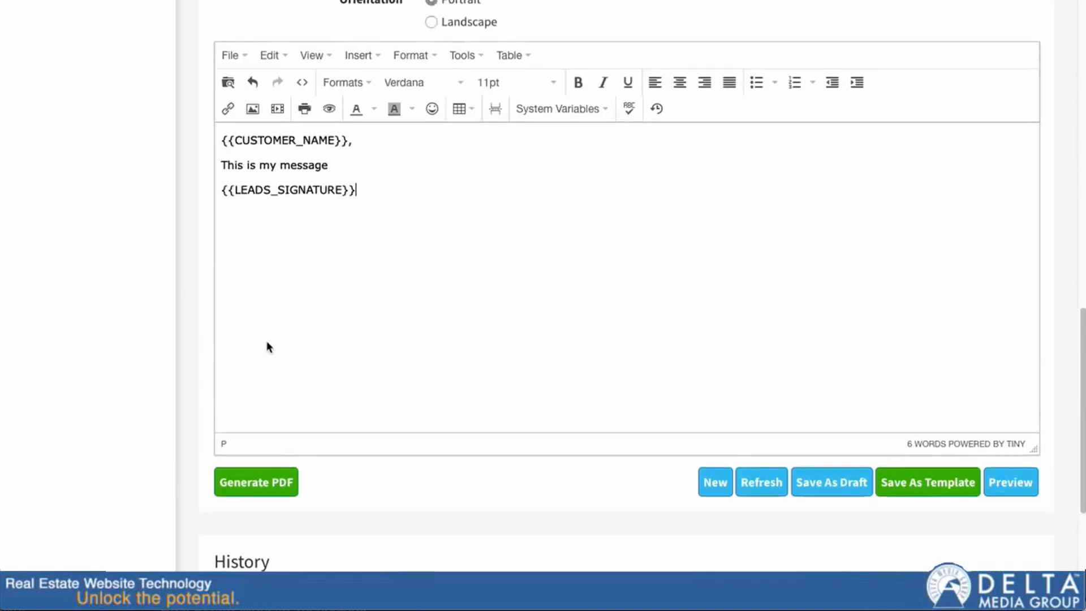
scroll(244, 347, up, 1)
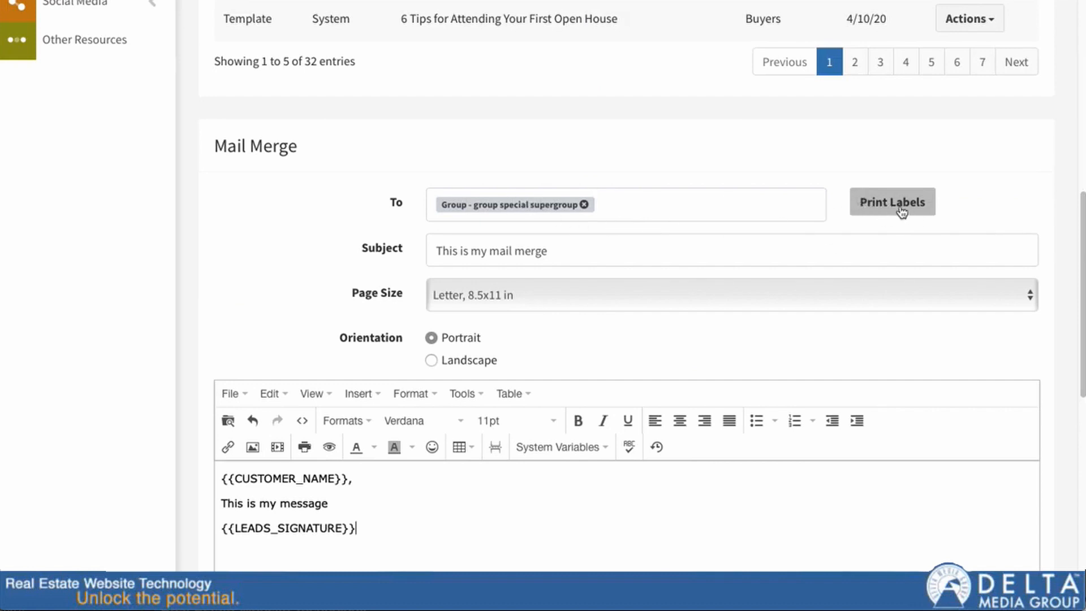
Step: Print mailing labels for the recipients after choosing a label type from the list
click(901, 212)
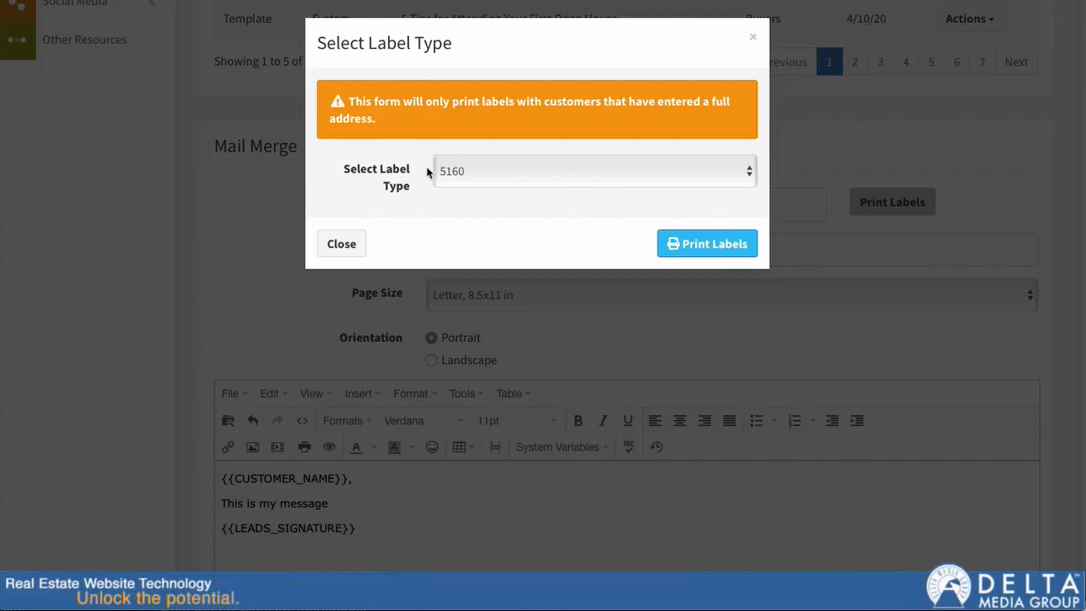
click(470, 172)
click(490, 199)
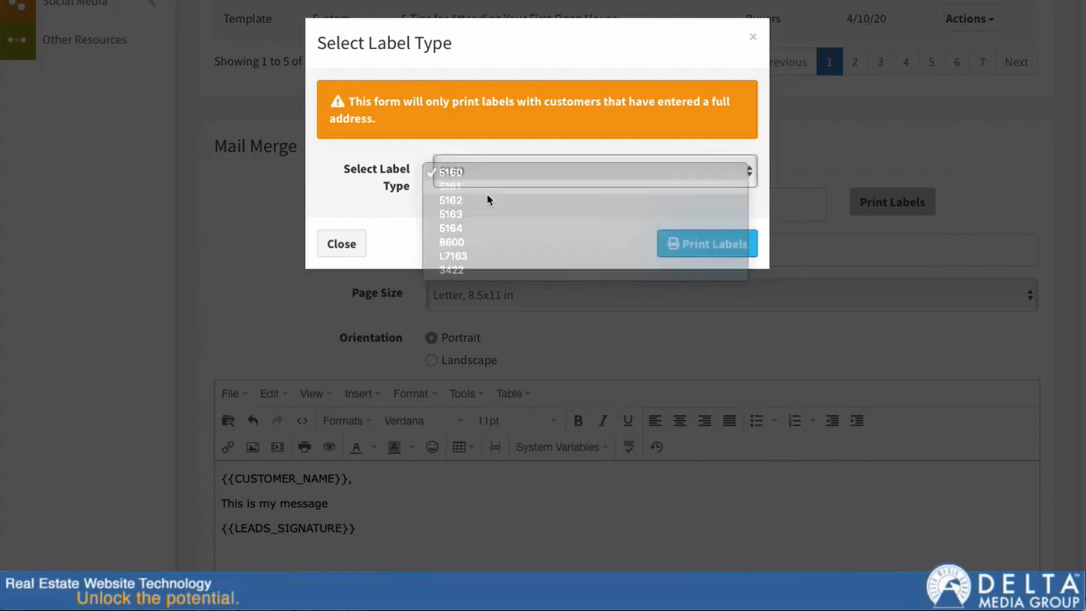
click(703, 245)
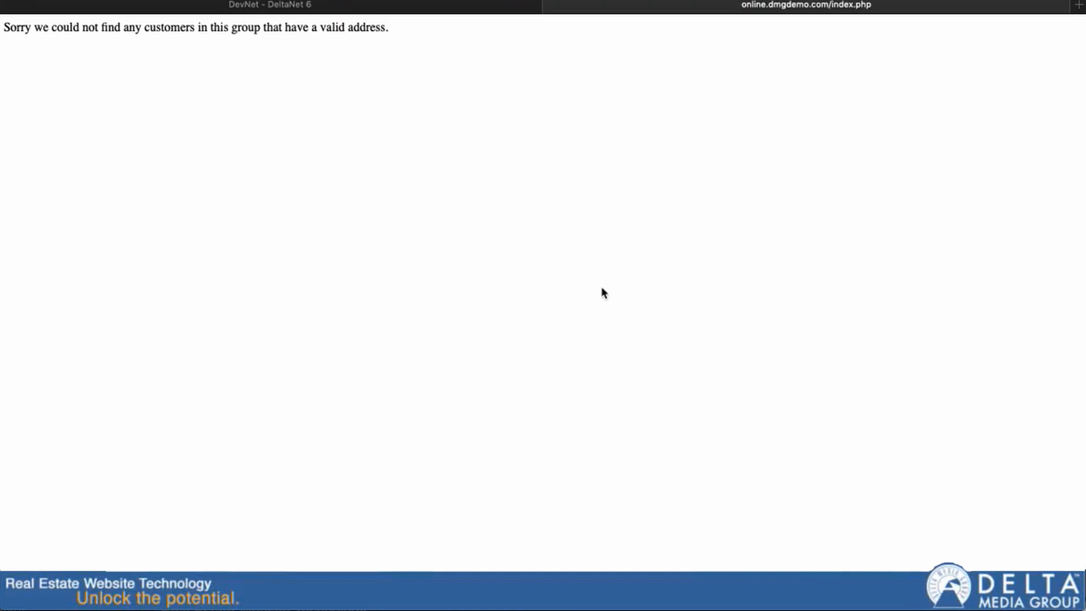
Step: Back on the DeltaNet tab, close the Select Label Type dialog and scroll to the top
click(420, 11)
click(339, 262)
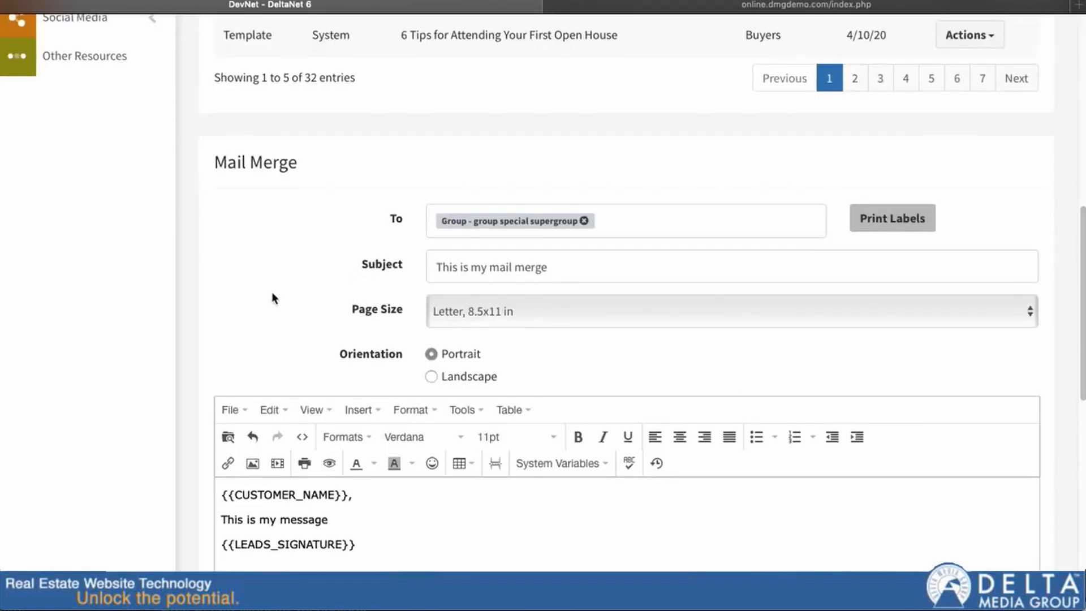
scroll(269, 288, down, 1)
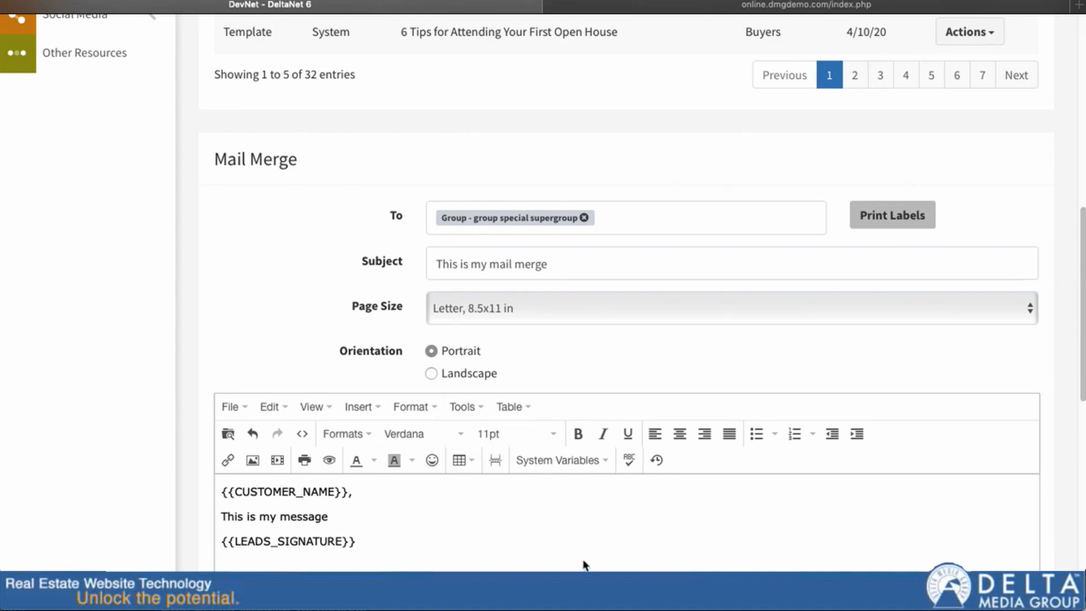
scroll(164, 474, down, 6)
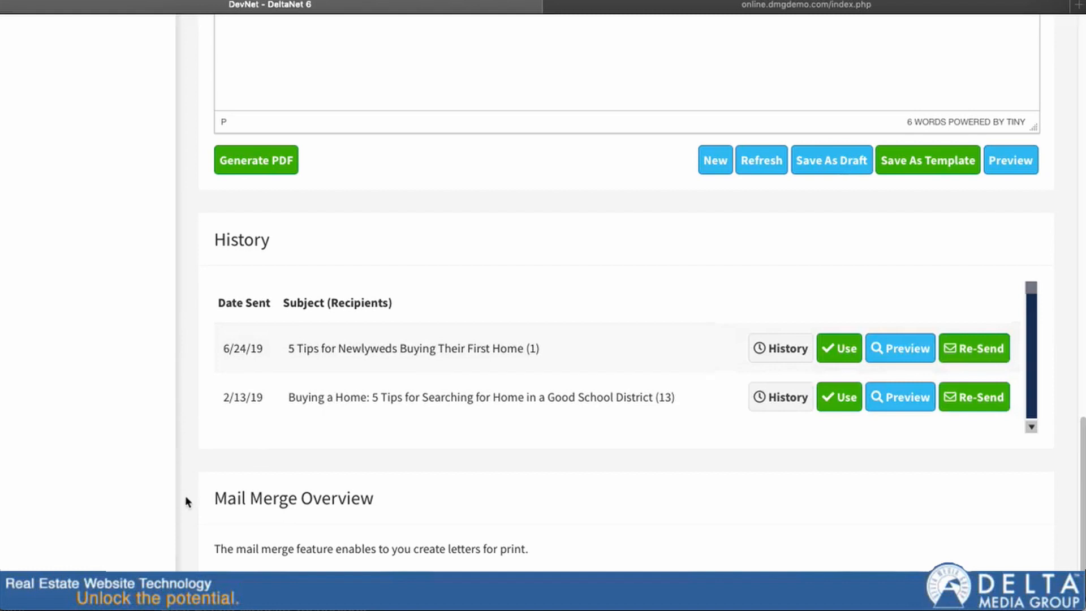
scroll(187, 500, up, 5)
scroll(185, 495, up, 12)
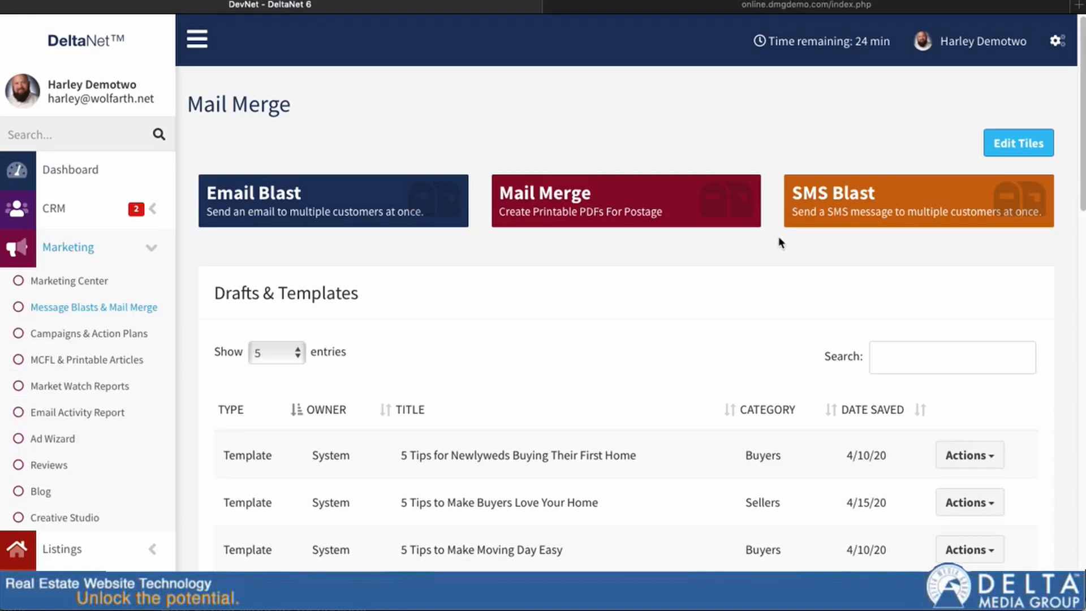
Step: Open a blank SMS Blast form from the SMS Blast tile
click(909, 206)
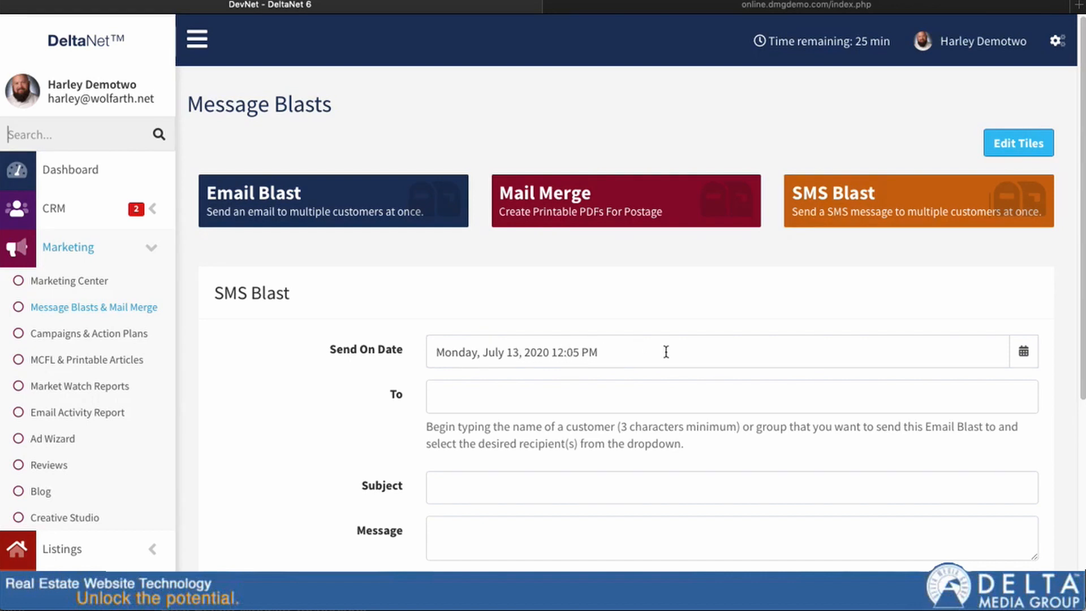
Step: Add Group - Customer Search Group and one customer found by name search as SMS recipients
click(486, 401)
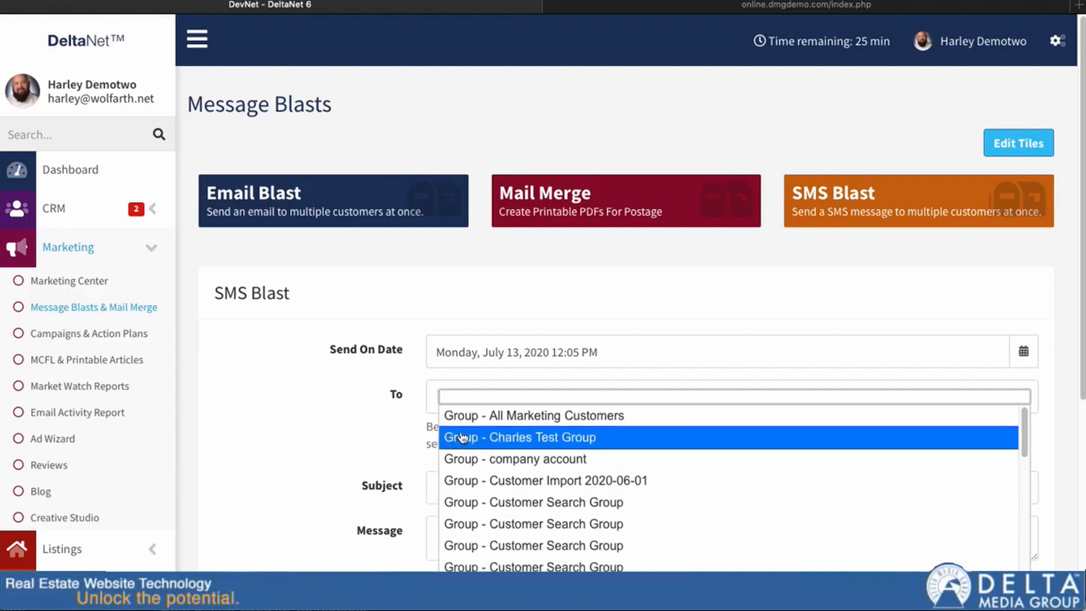
click(566, 565)
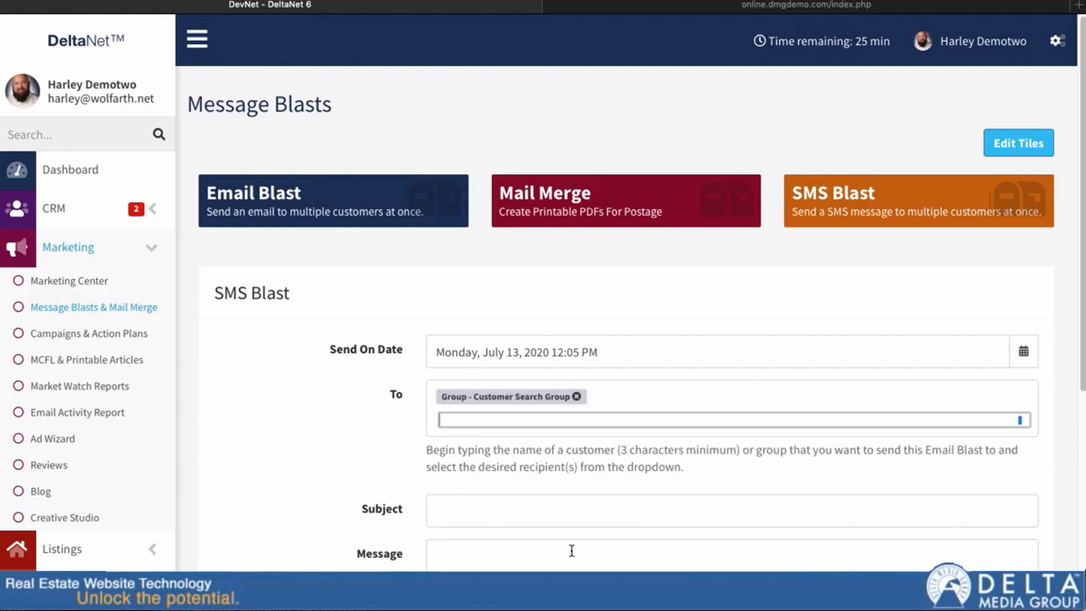
click(458, 398)
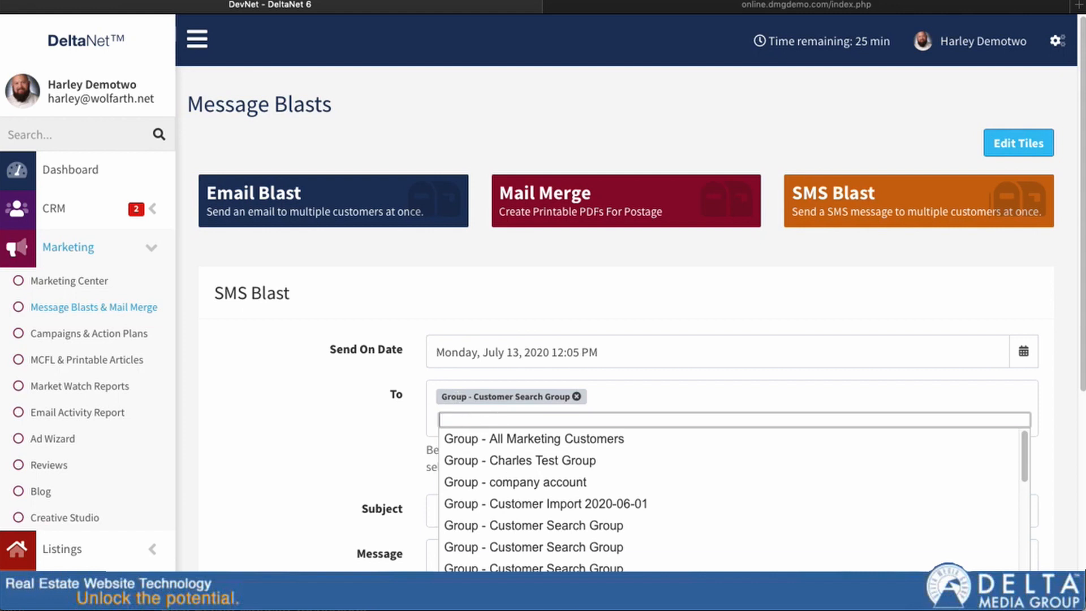
text(har)
click(537, 525)
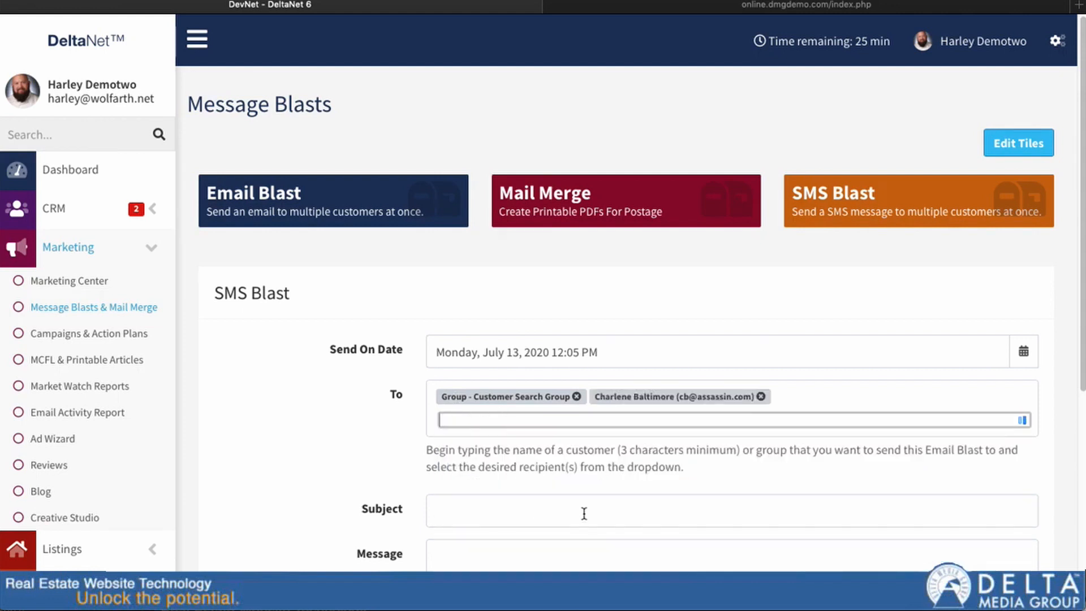
click(447, 420)
click(316, 426)
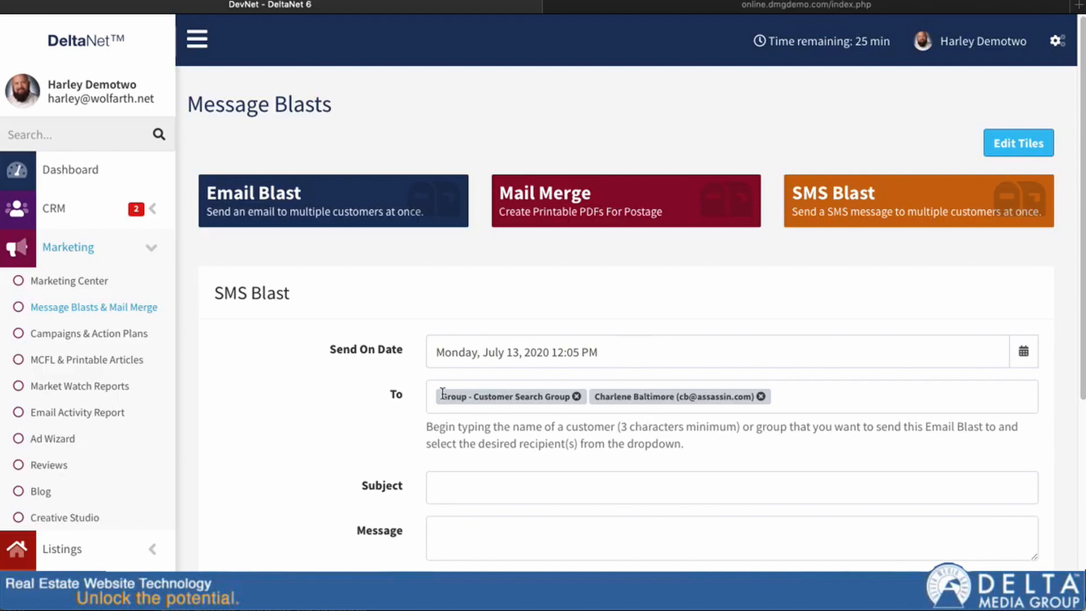
Step: Enter 'My first message' in the SMS Blast Subject field
scroll(364, 387, down, 1)
click(450, 439)
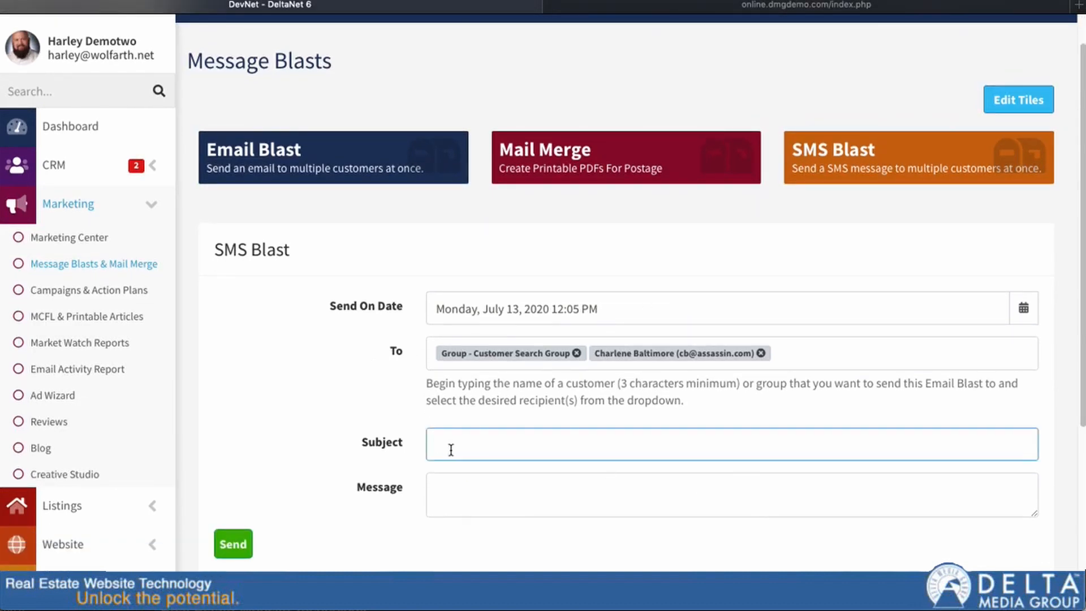
click(477, 494)
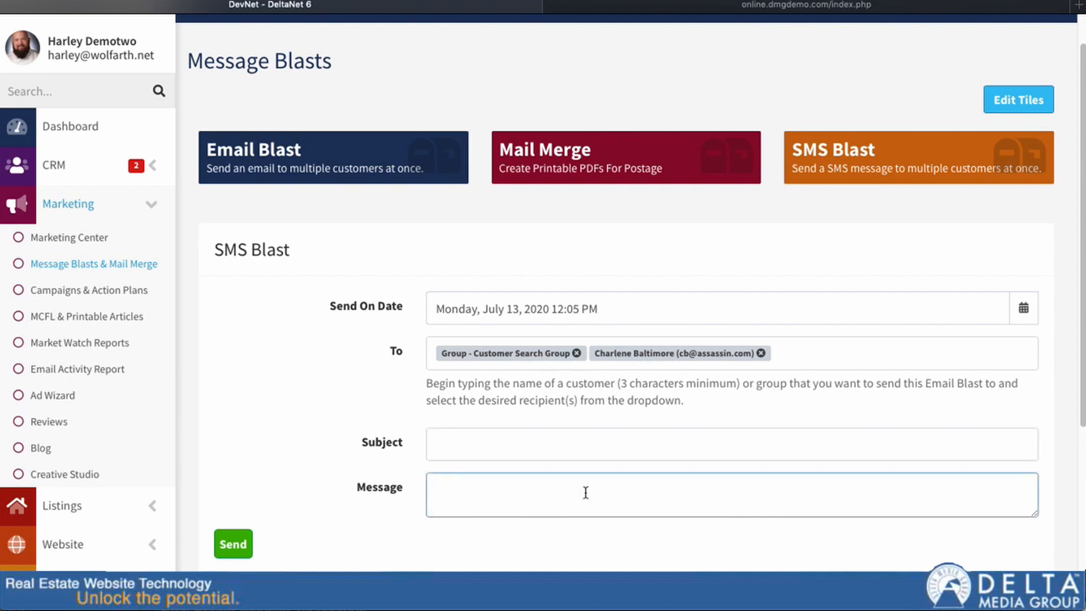
click(490, 450)
text(My fi)
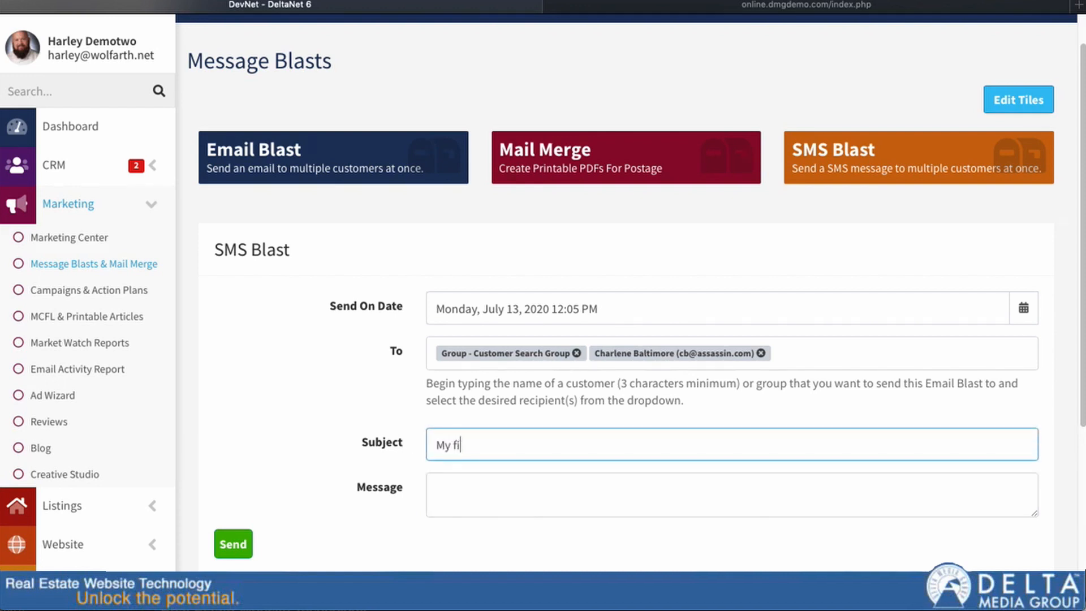
text(rst message)
Step: Write 'This is my first text message' in the Message box and review the form
key(Tab)
text(This is my fir)
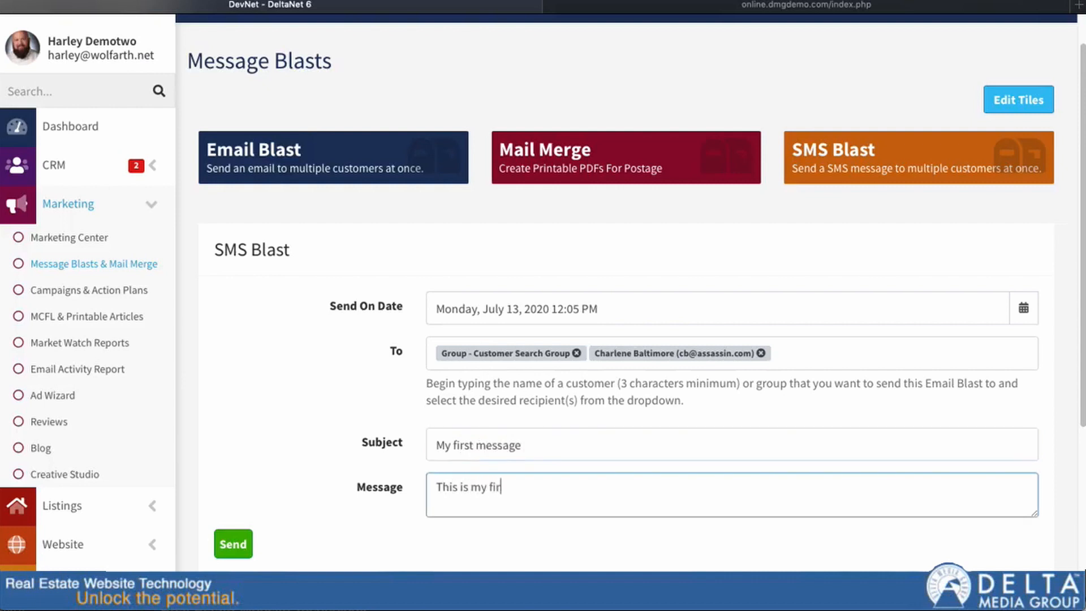
text(st text message)
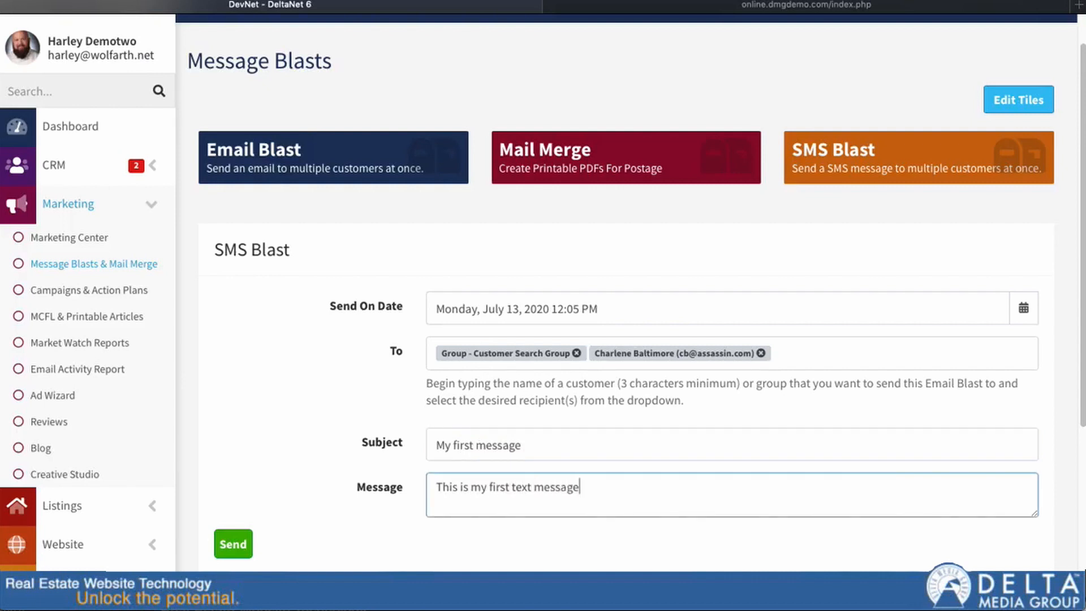
scroll(577, 486, down, 2)
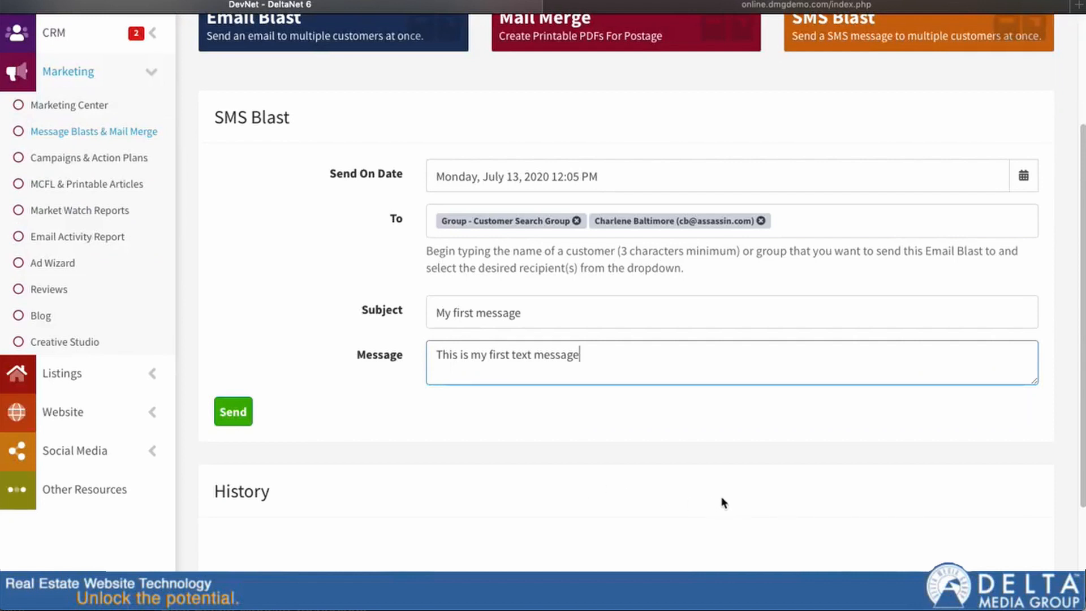
scroll(722, 502, down, 2)
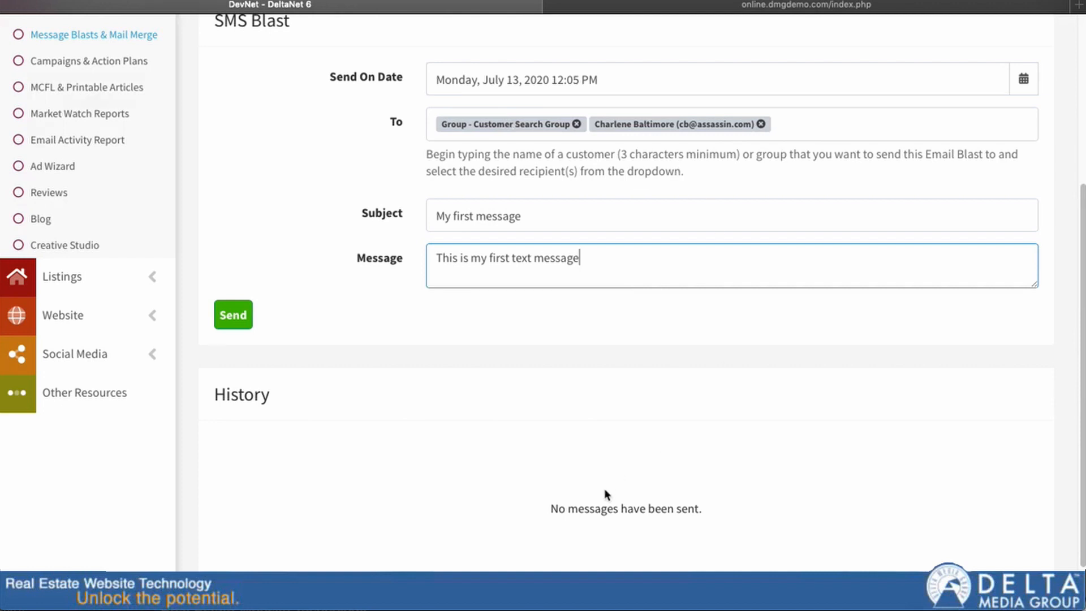
scroll(187, 299, up, 5)
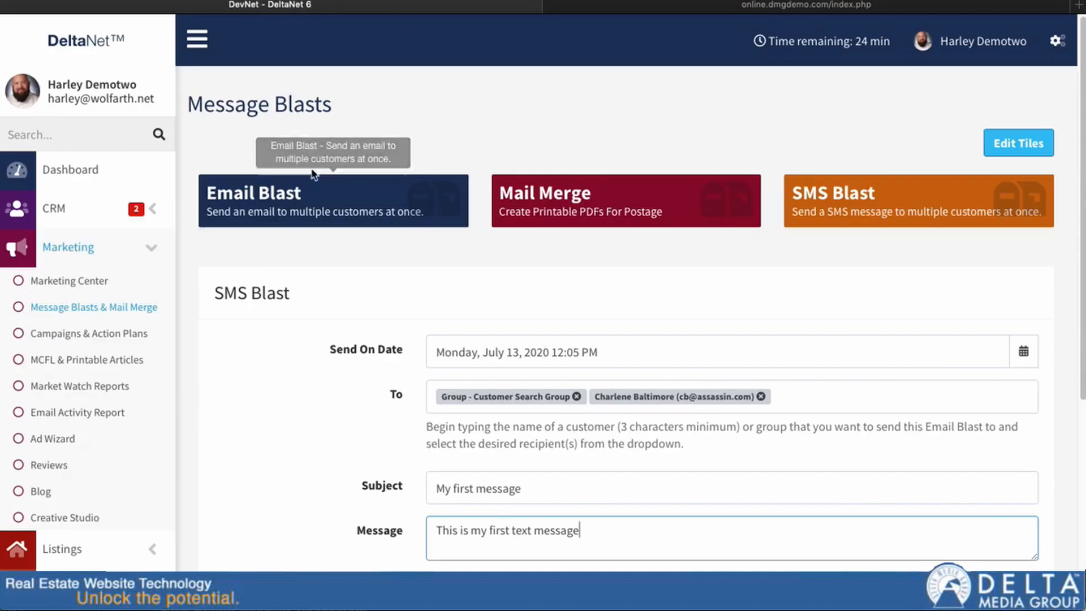